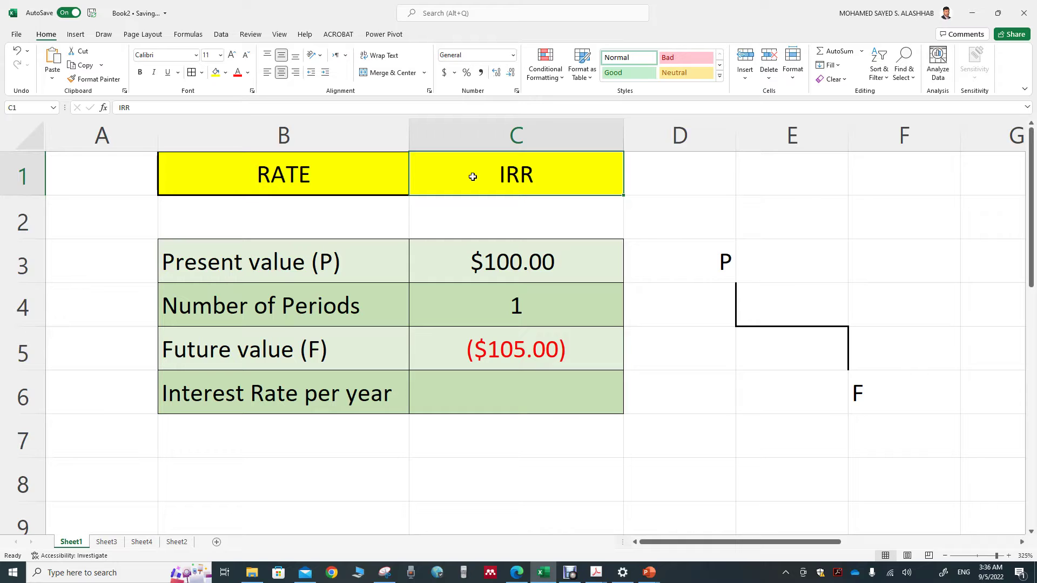
Clear C3:C5 and enter 100 as present value, 1 period and -105 as future value
click(326, 177)
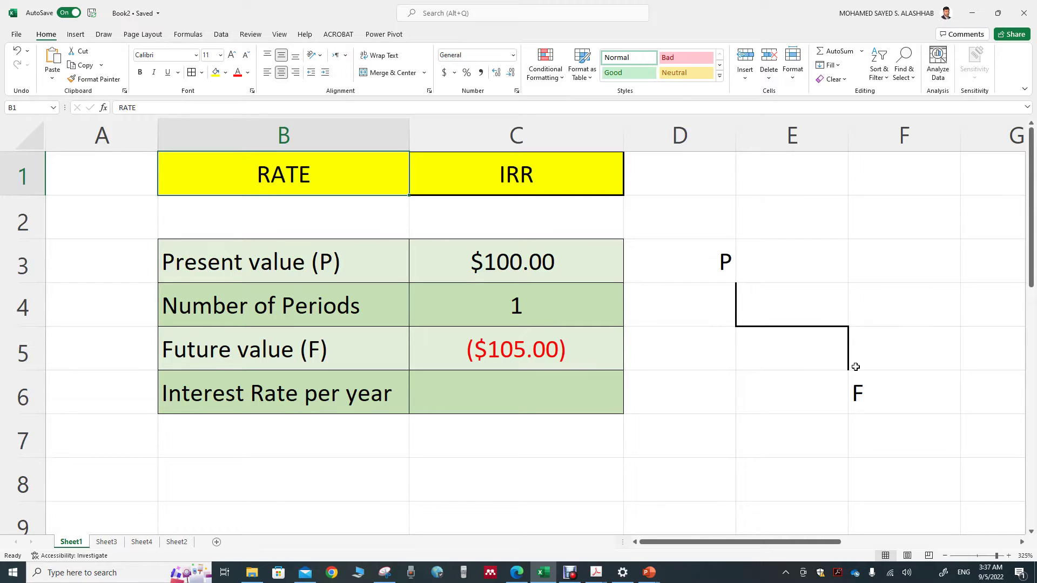
drag(500, 264, 495, 343)
key(Delete)
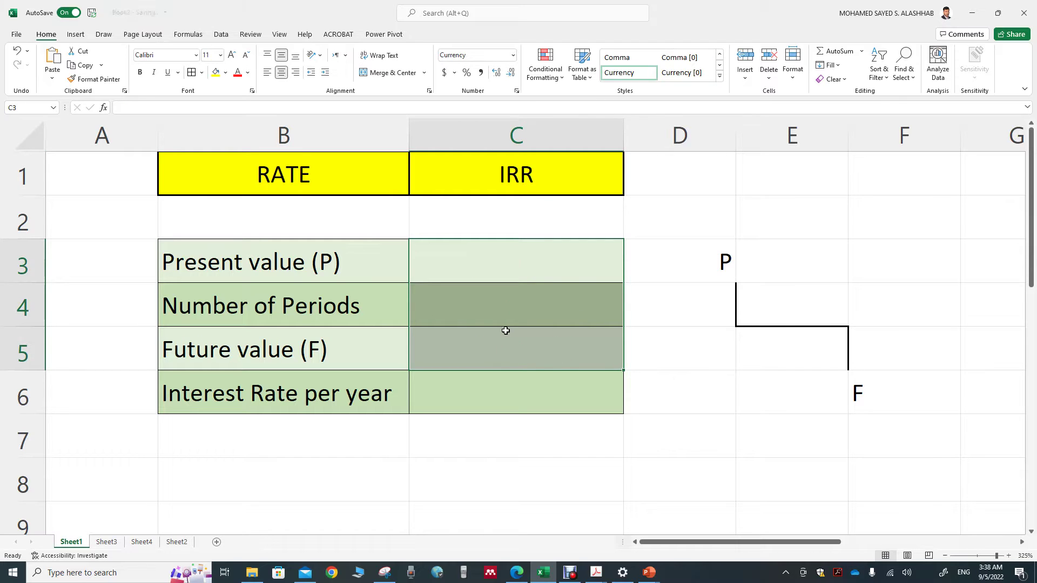
click(505, 266)
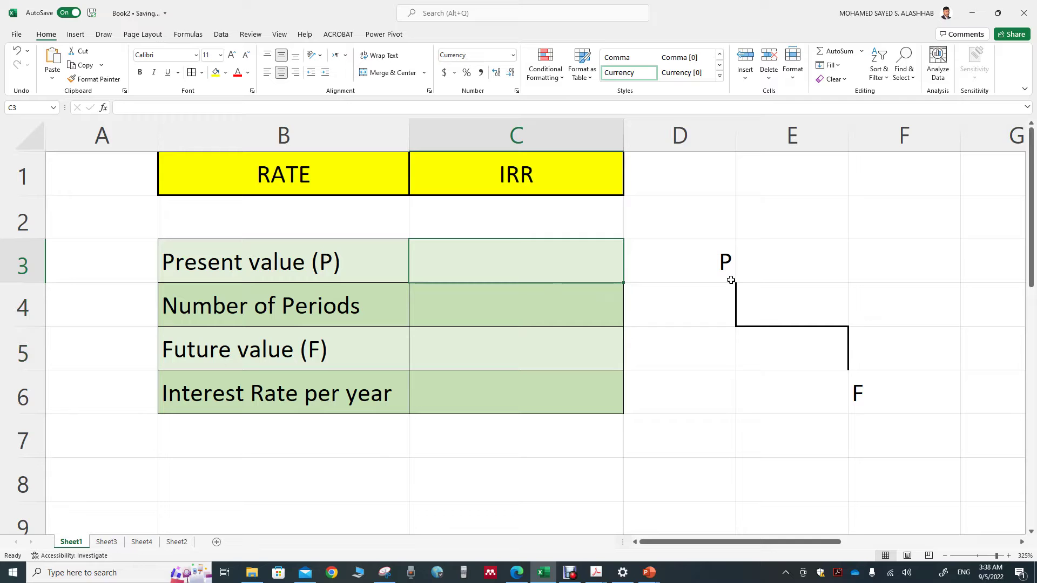
text(100)
key(Return)
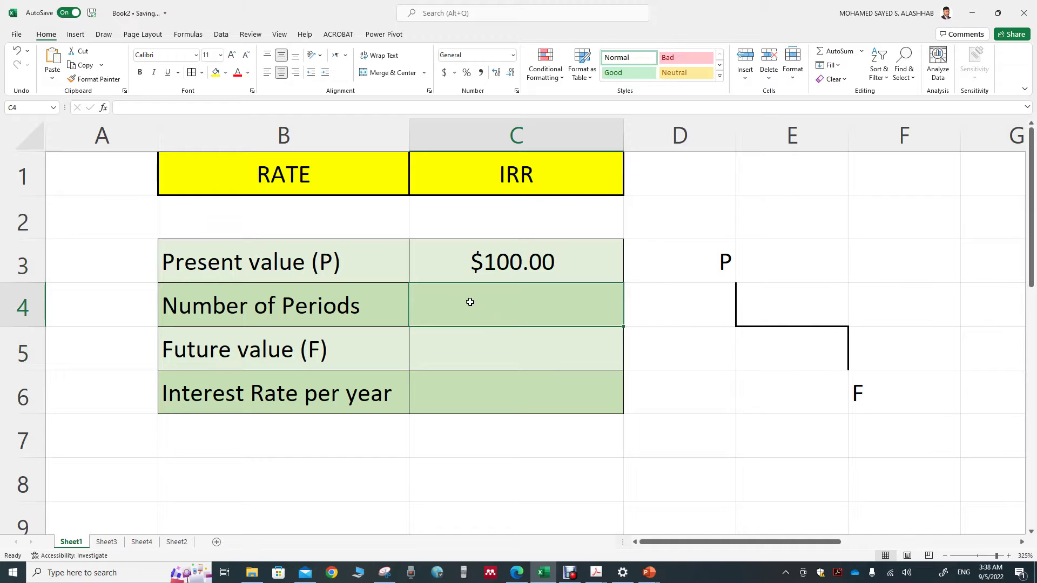
text(1)
key(Return)
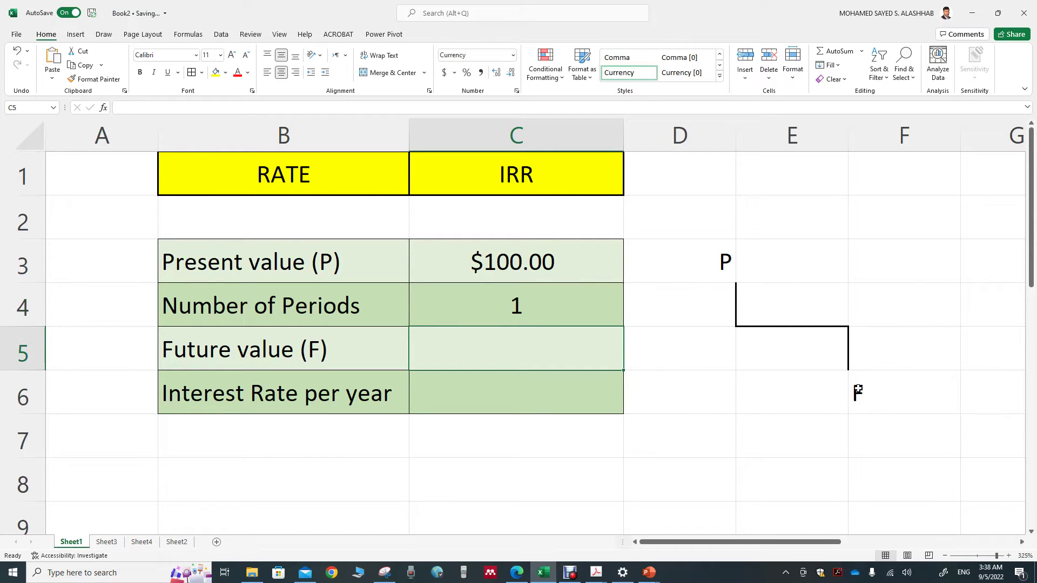
text(-)
text(105)
key(Return)
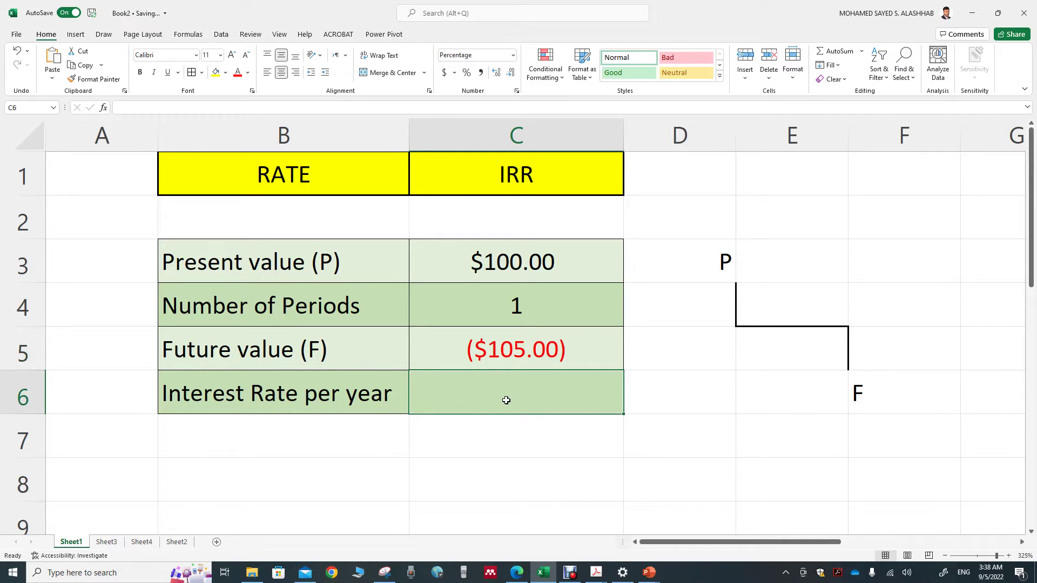
Enter =RATE(C4,,C3,C5) in C6, returning a 5% interest rate per year
text(=)
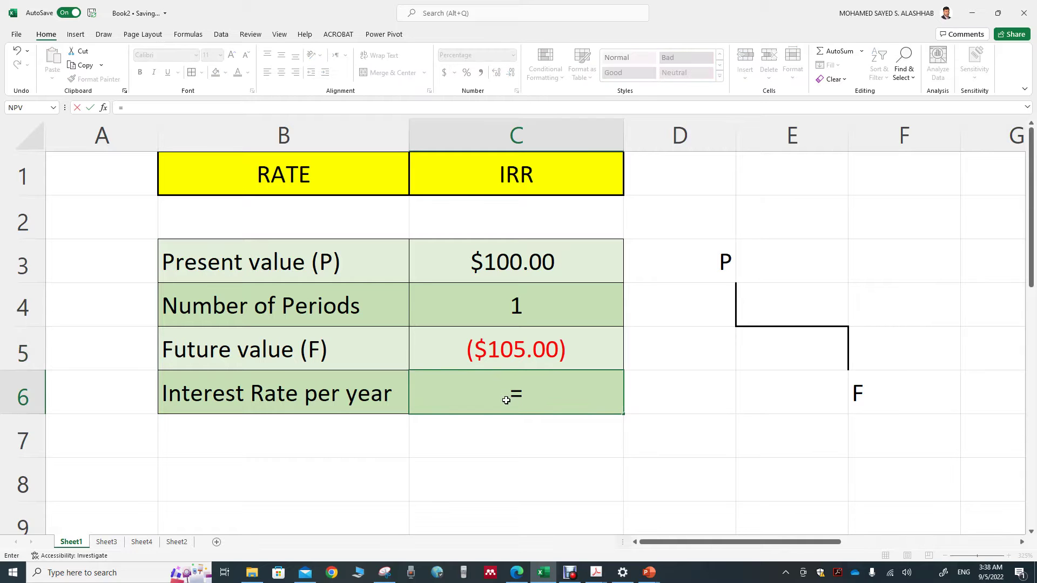
text(RATE)
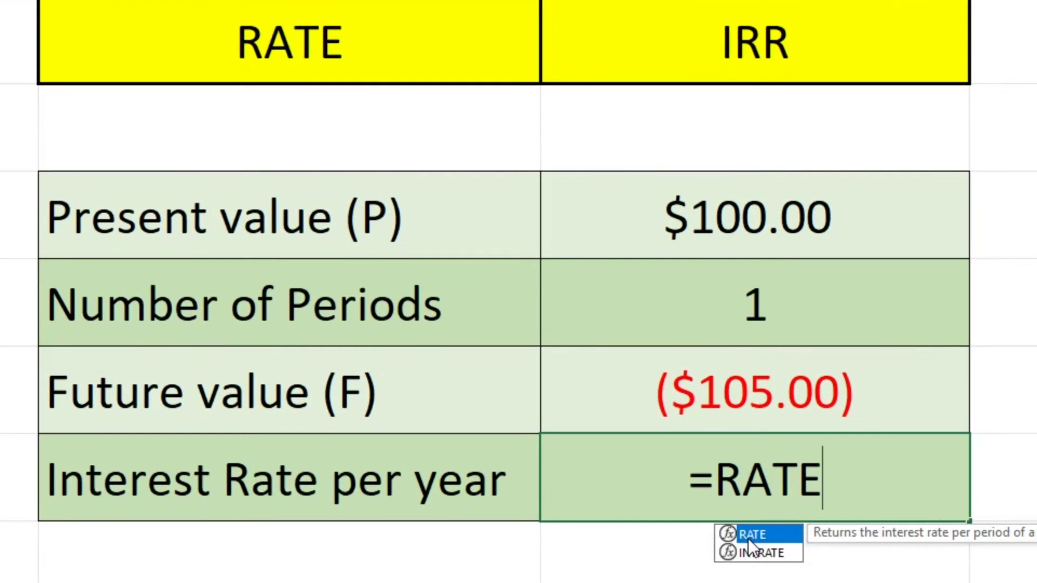
double_click(749, 535)
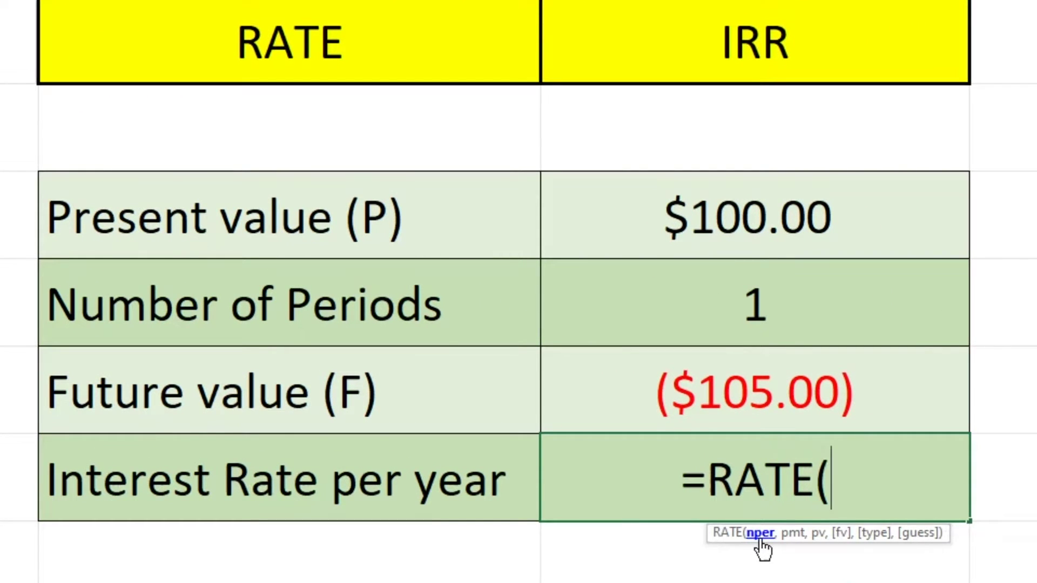
click(749, 307)
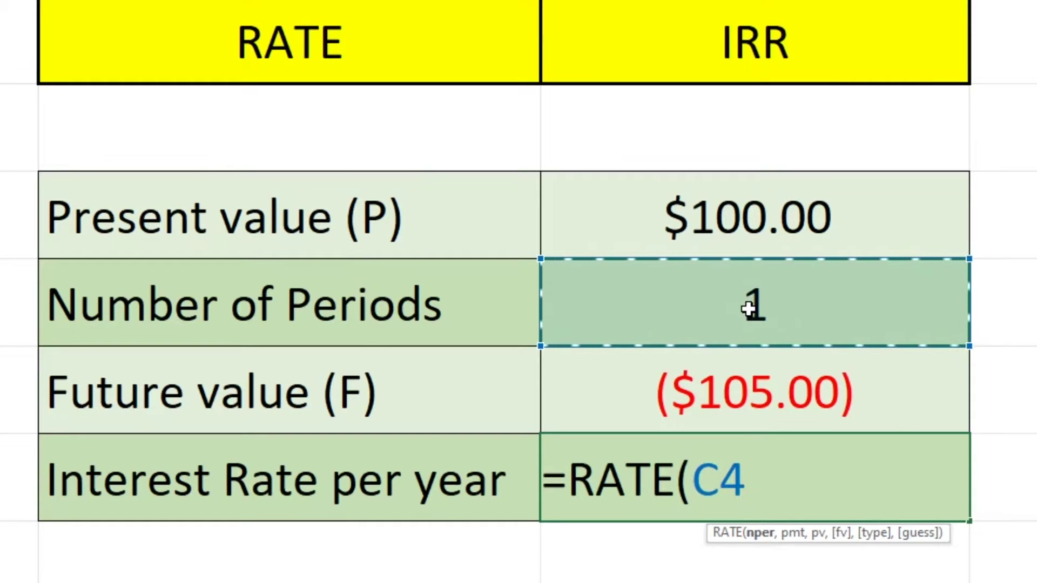
text(,)
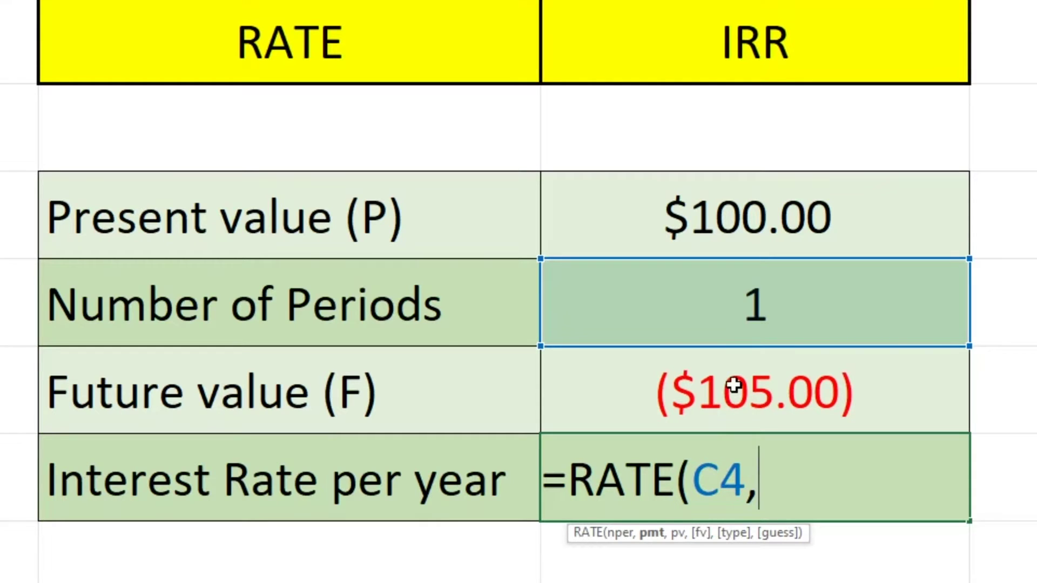
text(,)
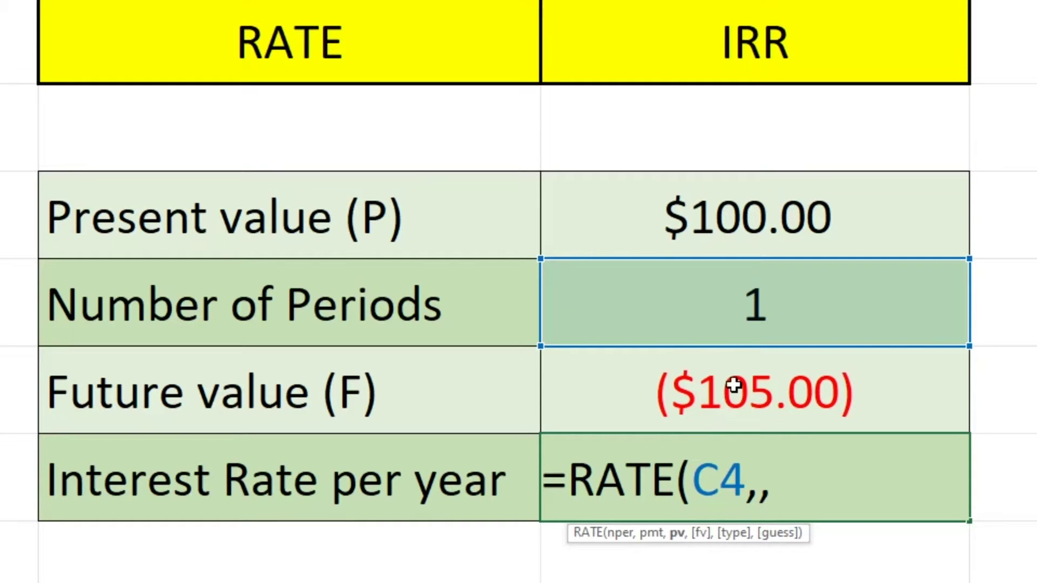
click(763, 225)
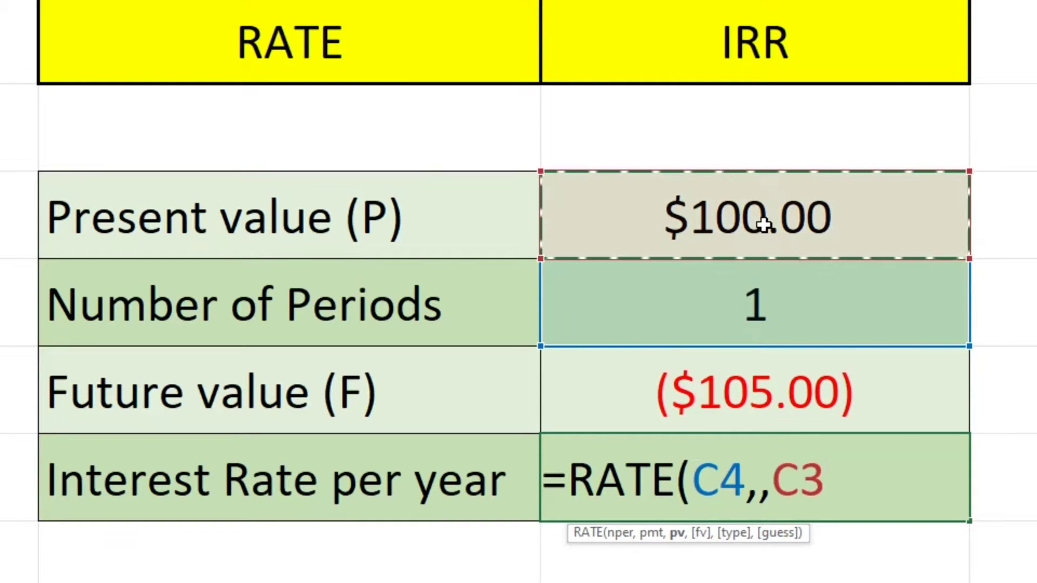
text(,)
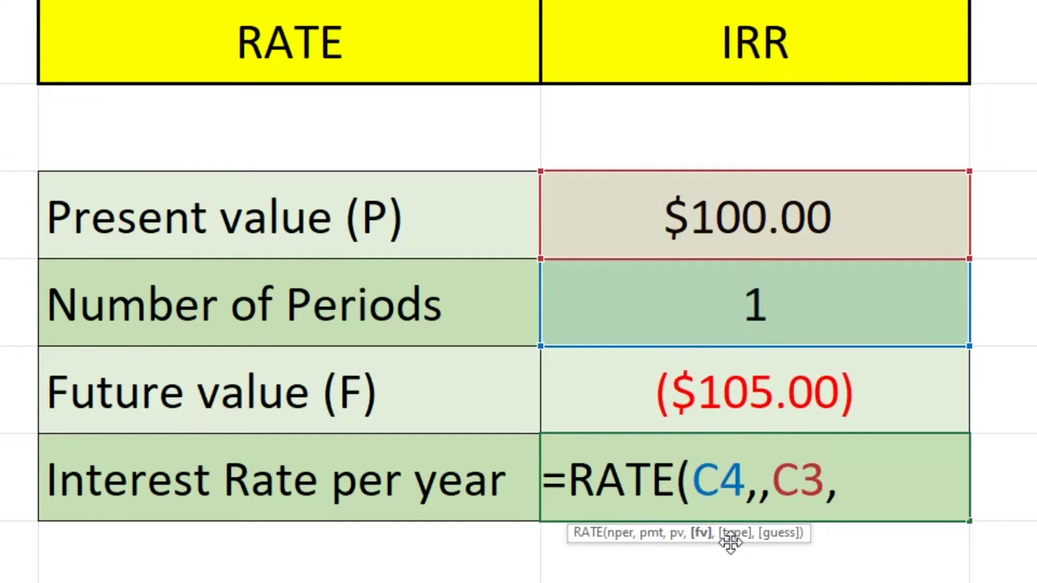
click(789, 401)
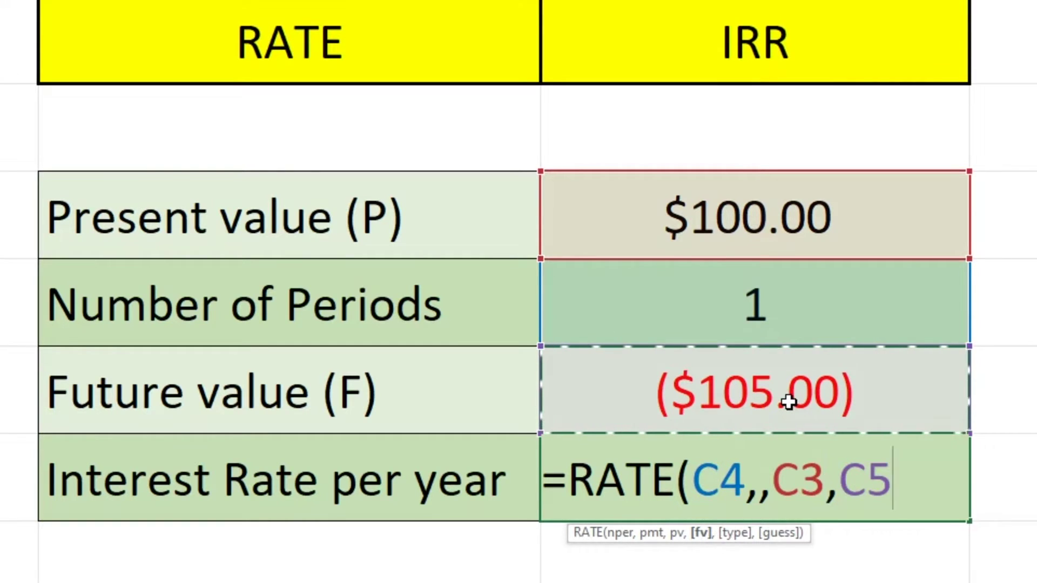
key(Return)
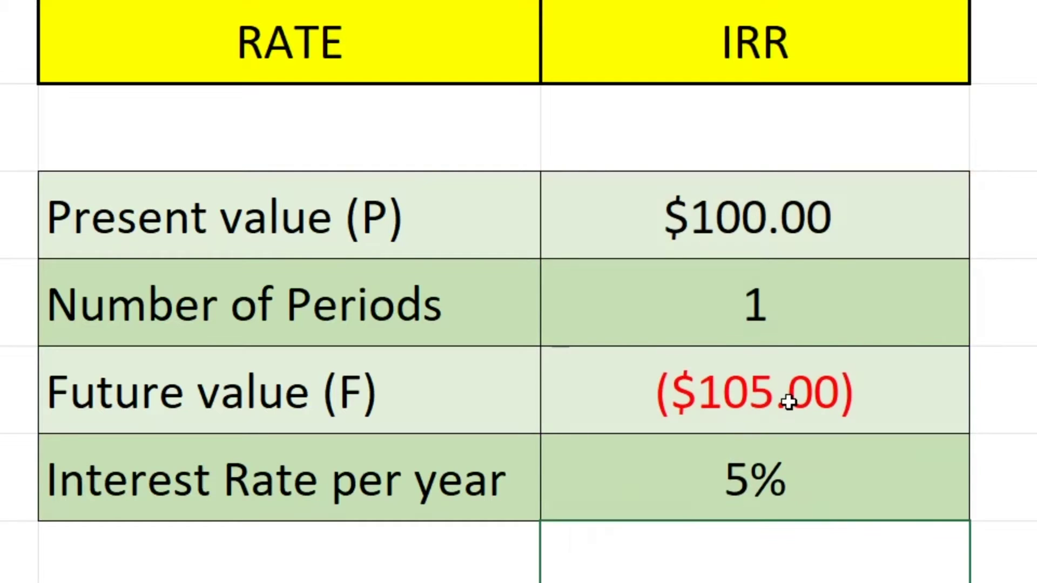
click(770, 494)
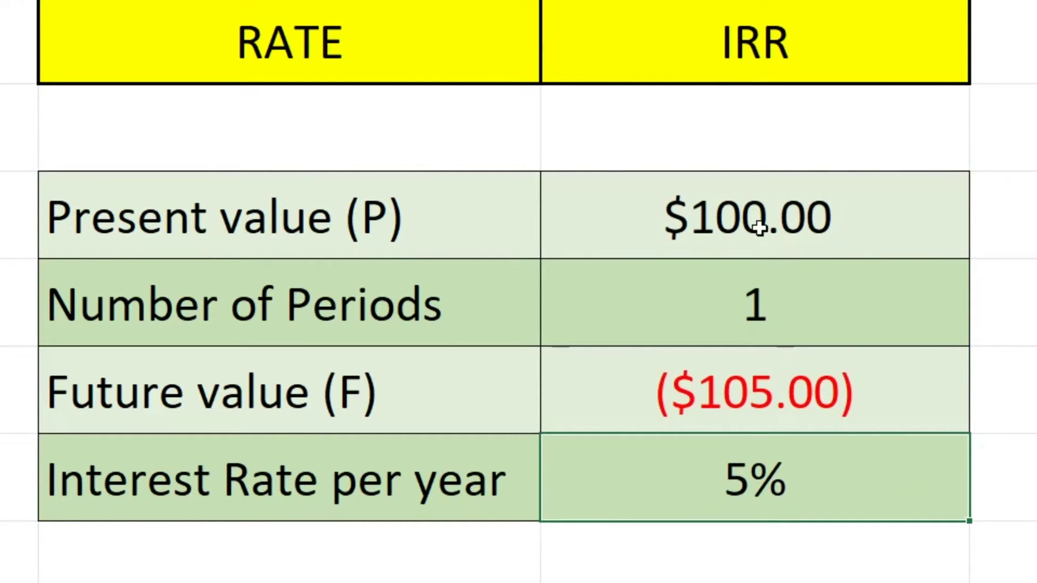
click(714, 224)
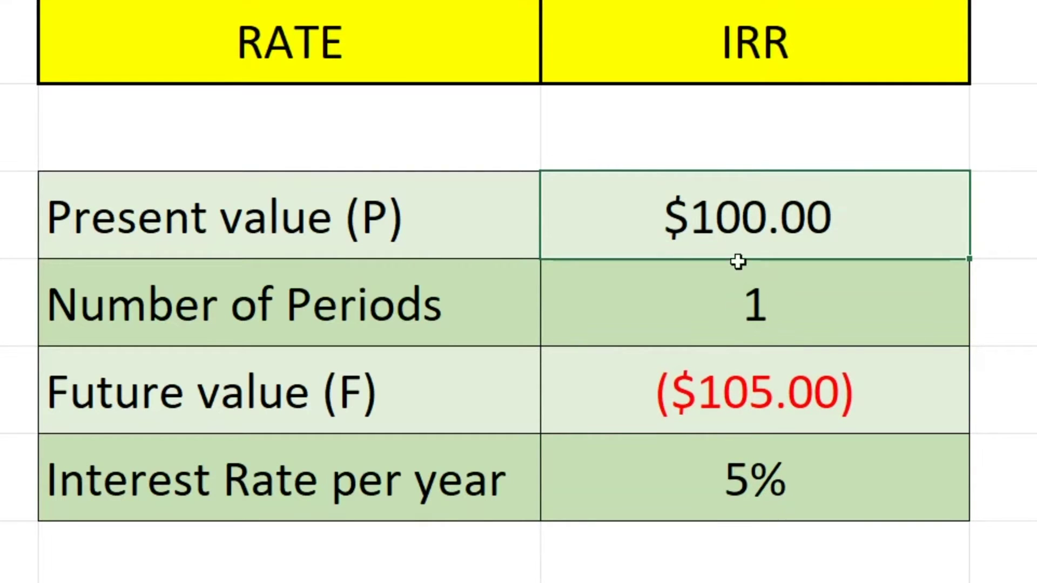
click(746, 389)
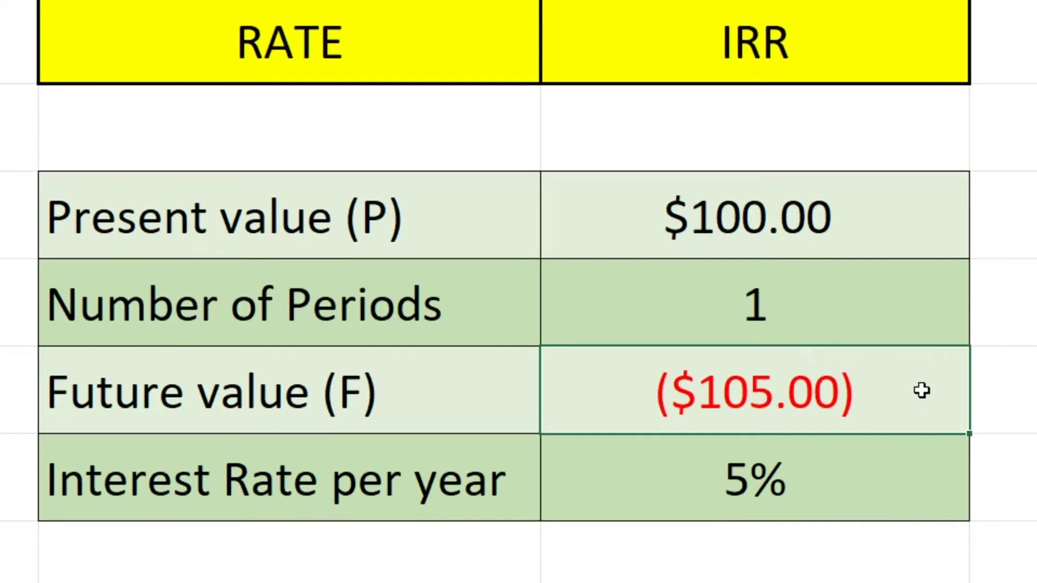
text(105)
key(Return)
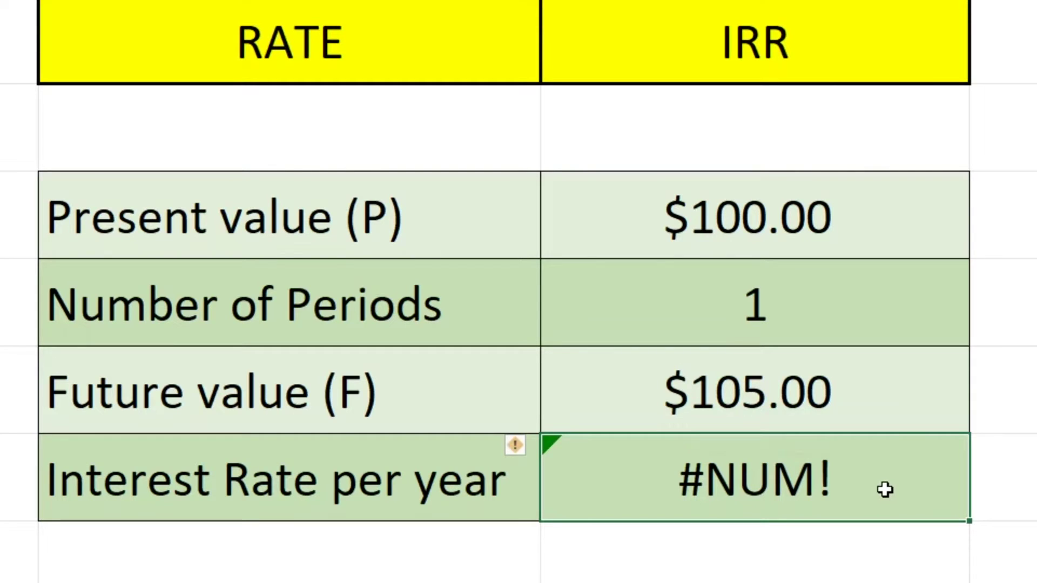
click(794, 398)
text(-)
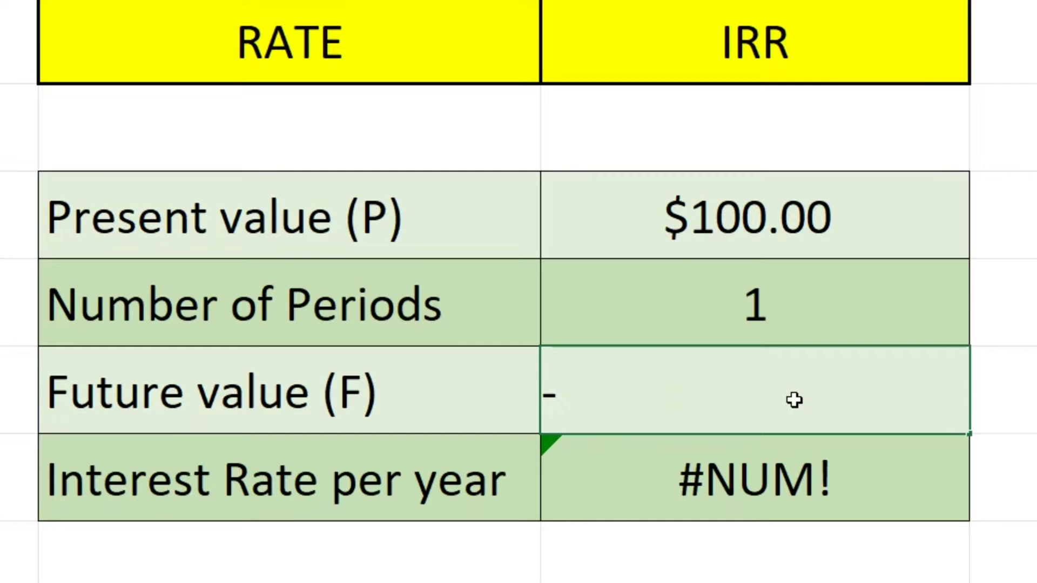
text(105)
key(Return)
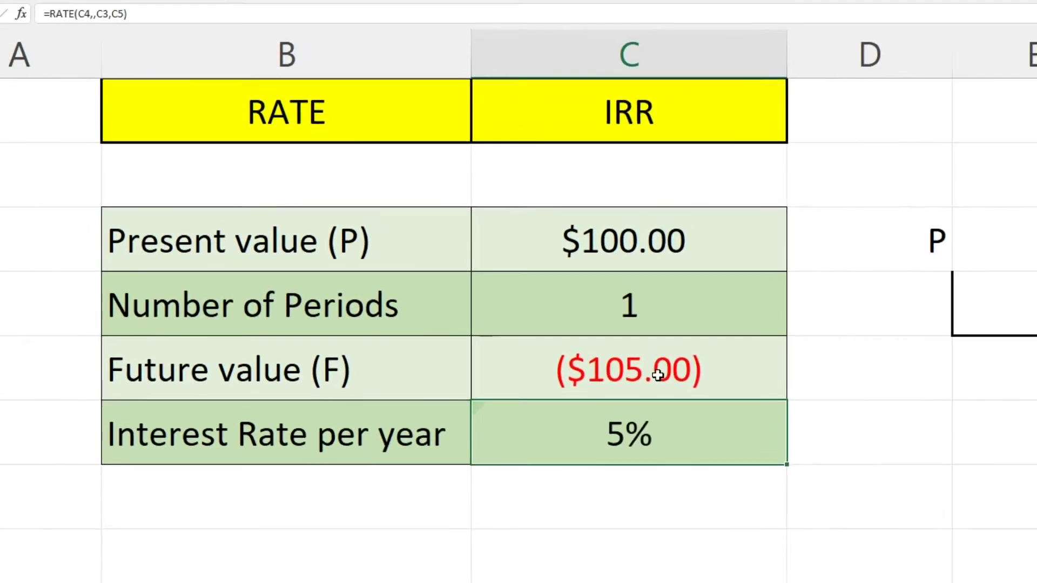
click(802, 352)
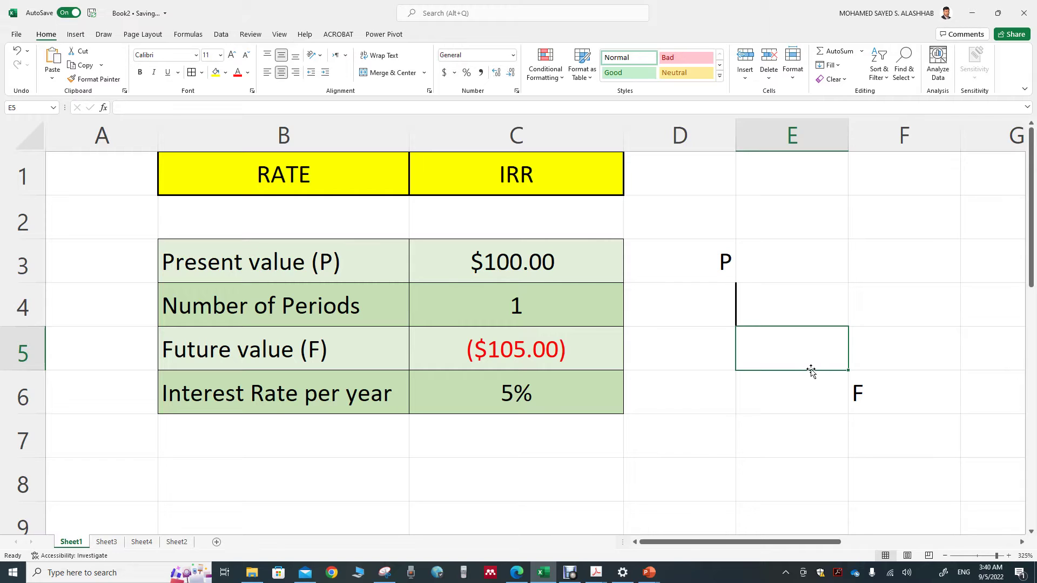
Move the F label of the cash-flow diagram into cell G6
click(876, 368)
click(869, 389)
drag(886, 414, 985, 404)
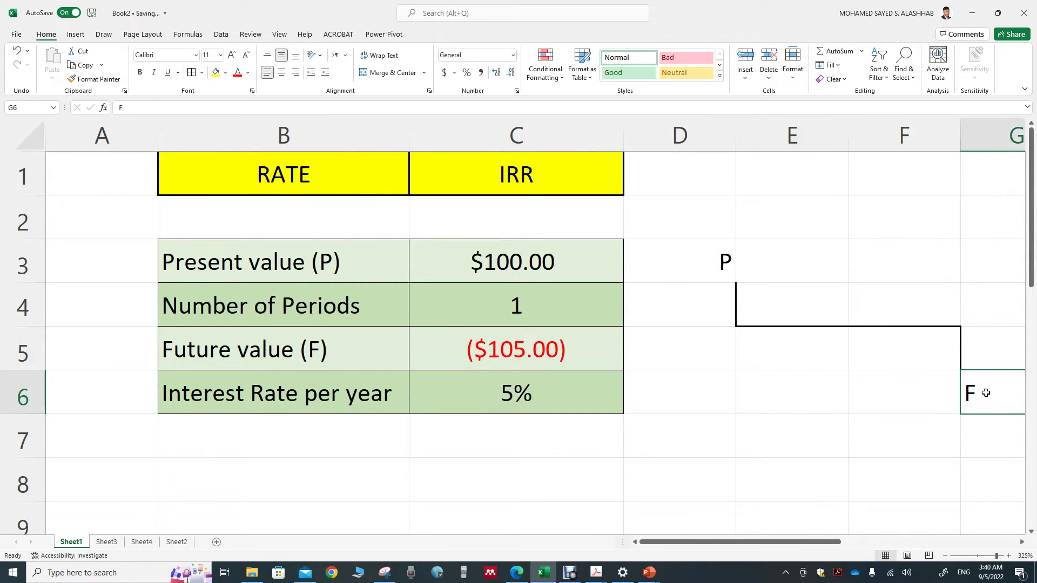
click(698, 266)
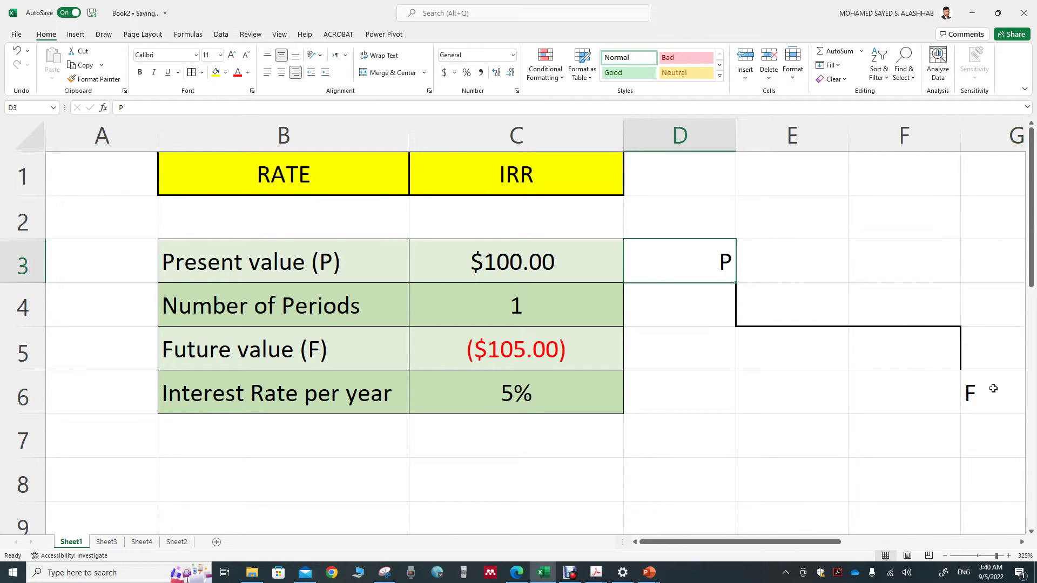
click(993, 389)
Change the number of periods to 2 so the rate recalculates to 2%
click(517, 308)
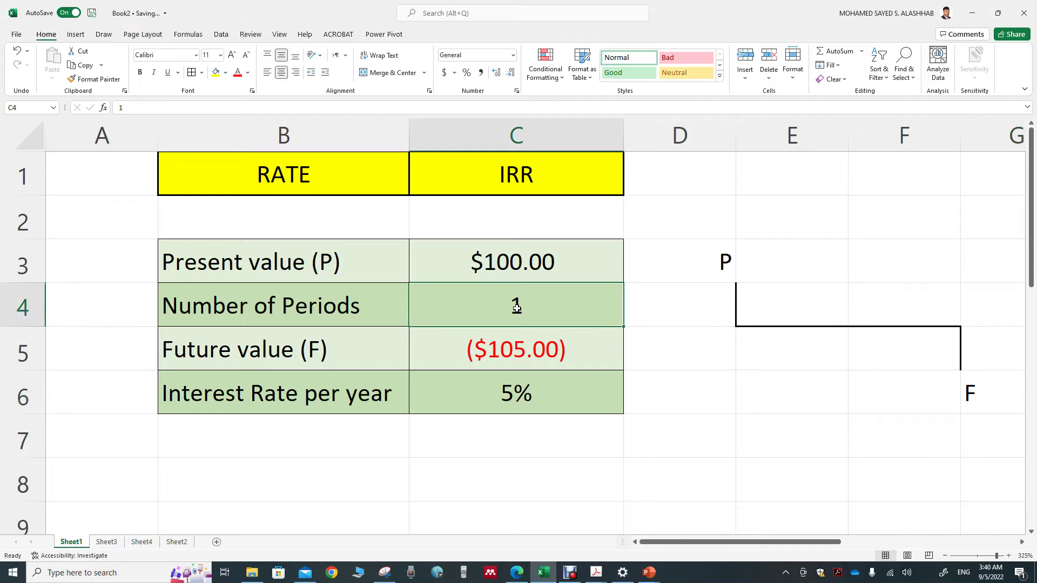
text(2)
key(Return)
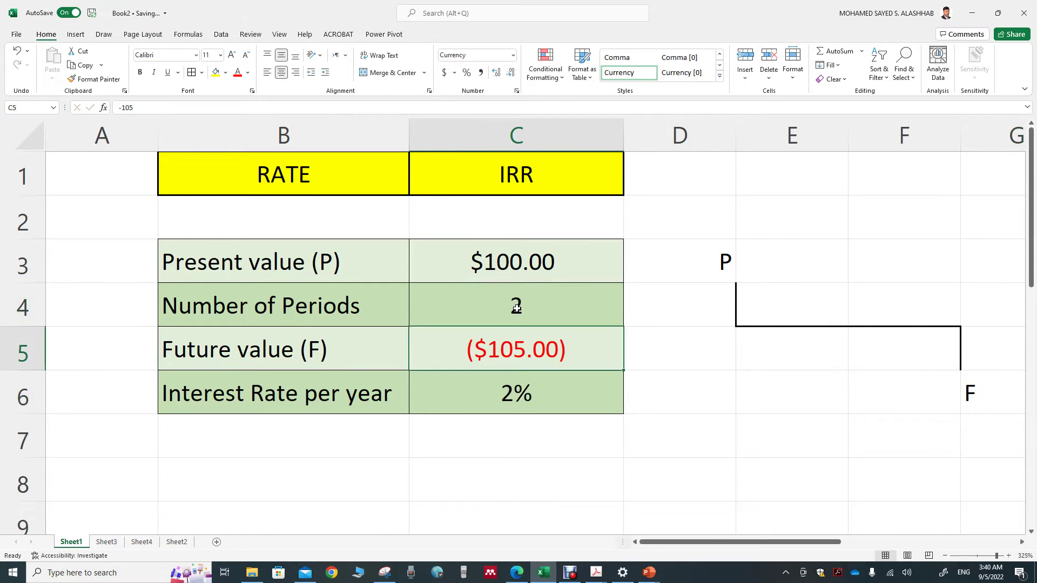
click(519, 400)
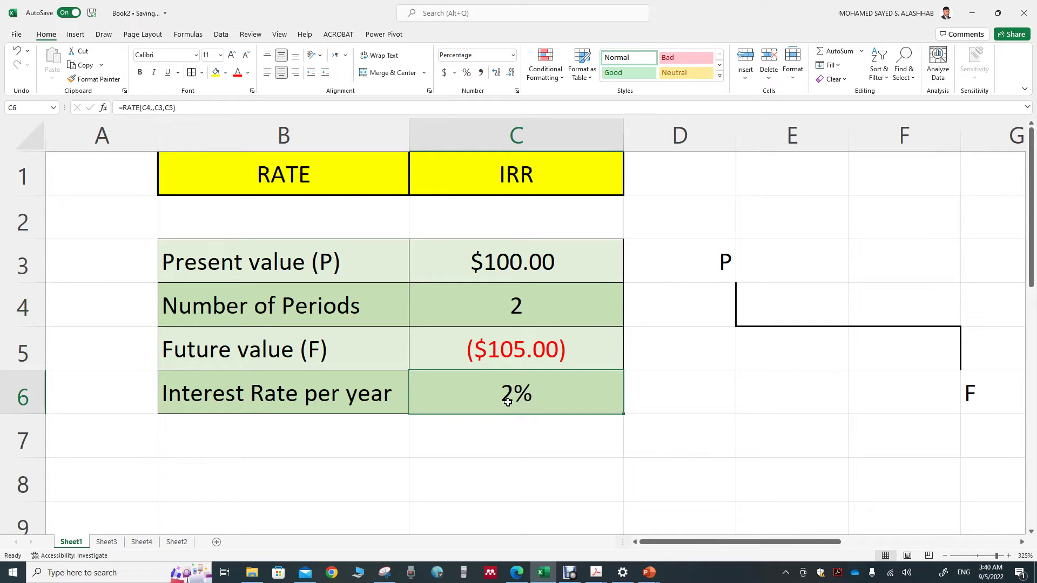
Add several decimal places to the interest rate in C6 to inspect its value
click(496, 73)
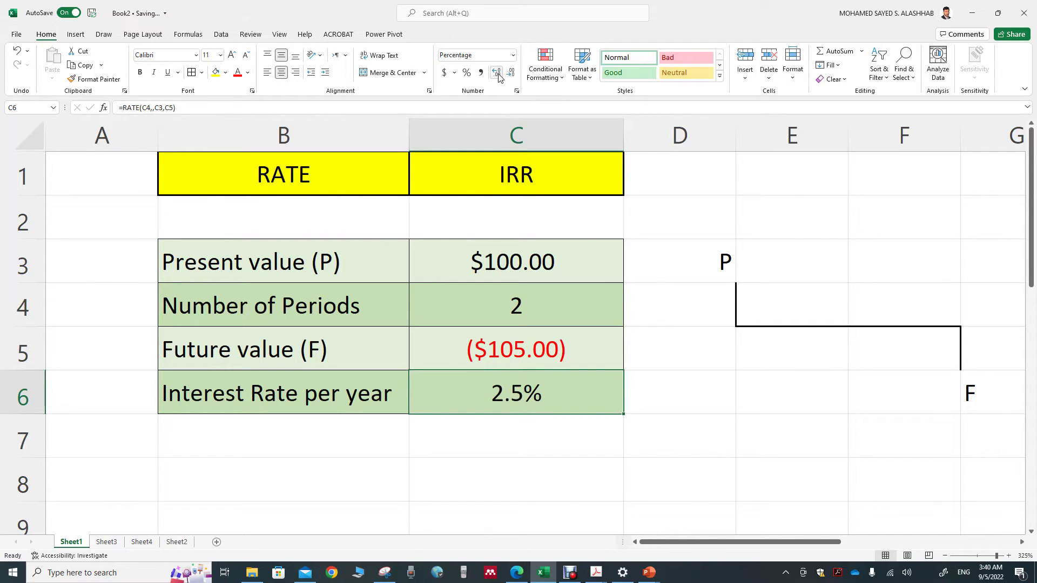
click(497, 74)
click(498, 74)
click(497, 74)
click(496, 72)
click(496, 73)
click(497, 73)
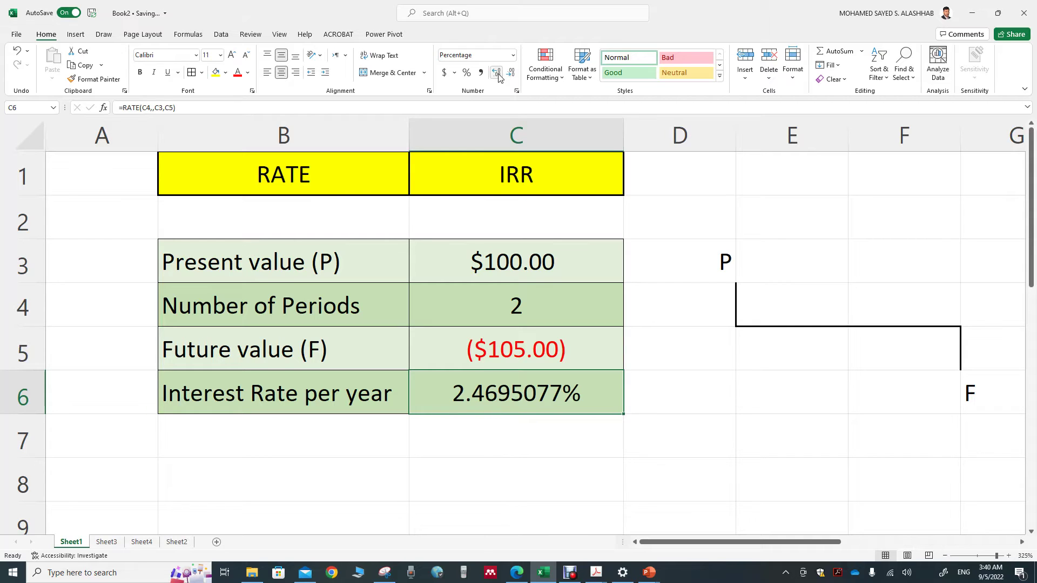
click(498, 74)
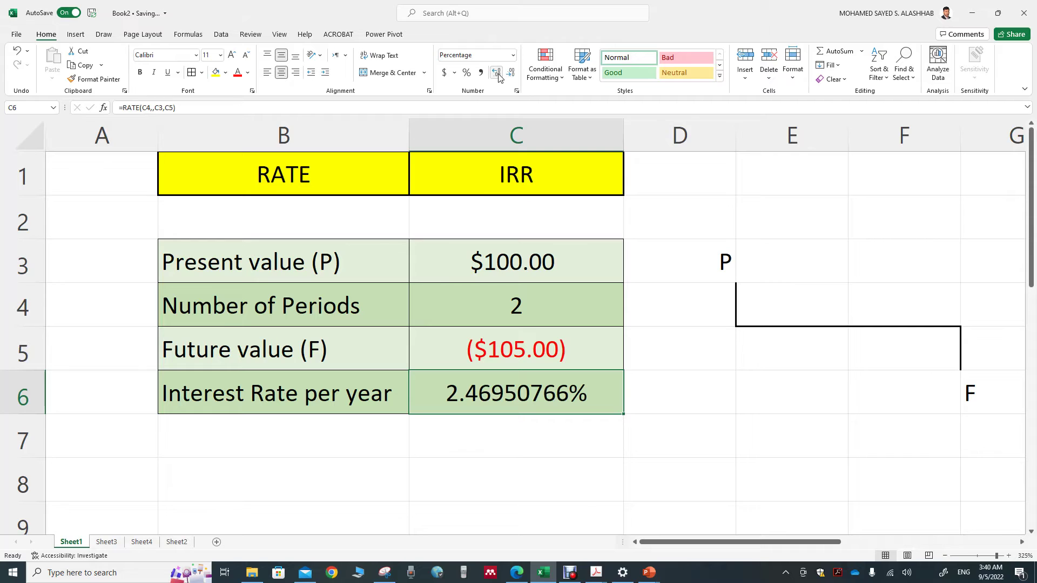
Reduce the rate to two decimal places so it reads 2.47%
click(511, 74)
click(511, 74)
click(511, 74)
click(511, 74)
click(511, 74)
click(511, 75)
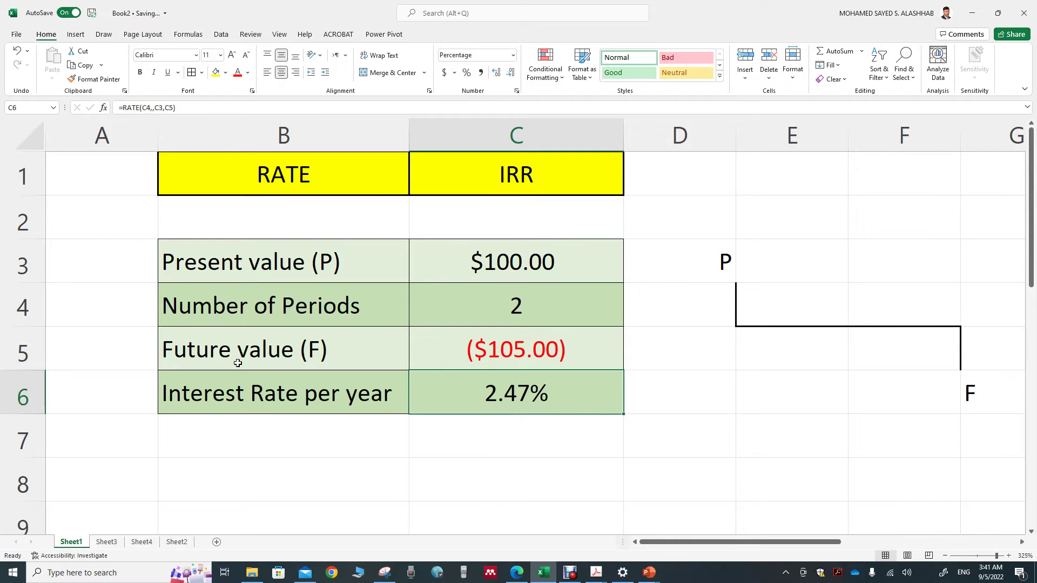
drag(297, 352, 439, 342)
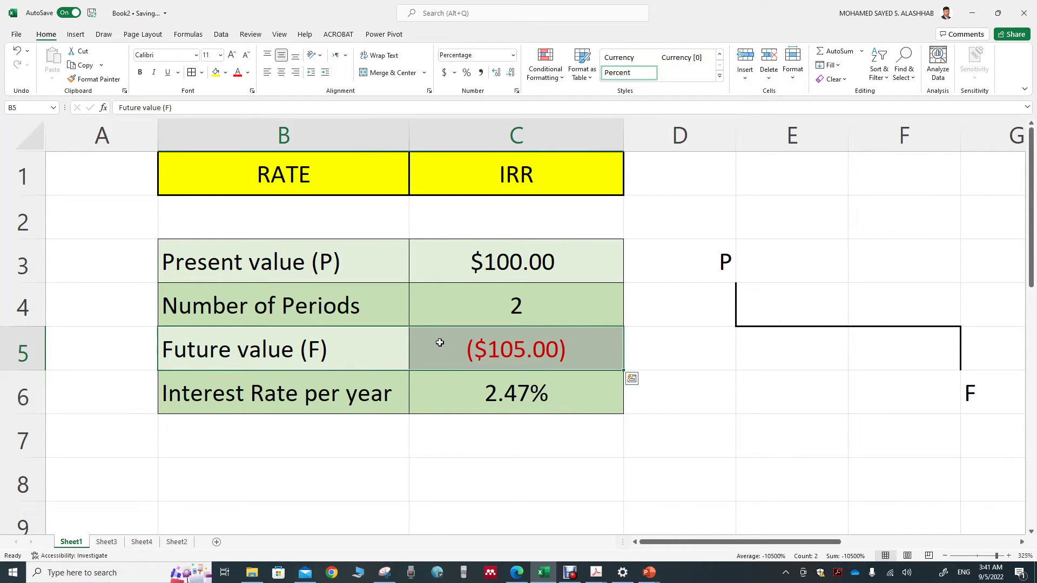
Clear the future value row and move the Annal value (A) row into row 5
key(Delete)
scroll(440, 342, down, 2)
scroll(427, 346, down, 3)
drag(342, 250, 456, 260)
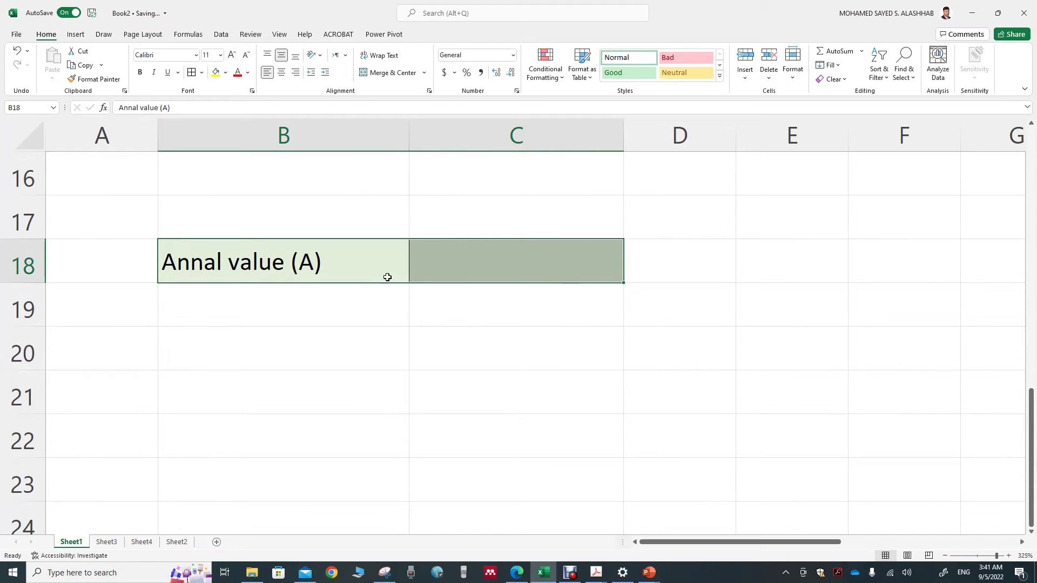
drag(384, 282, 394, 138)
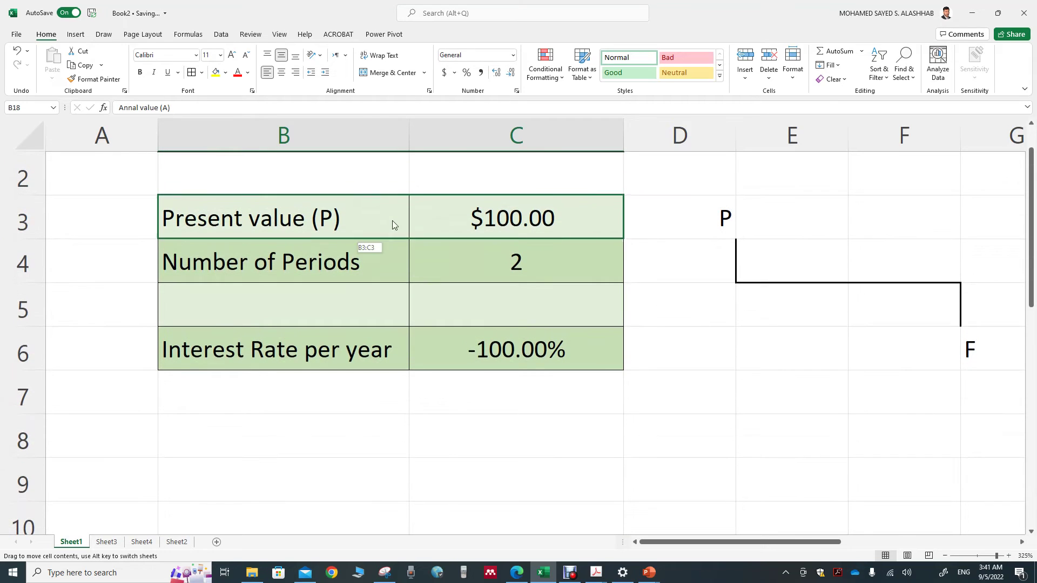
drag(393, 138, 397, 321)
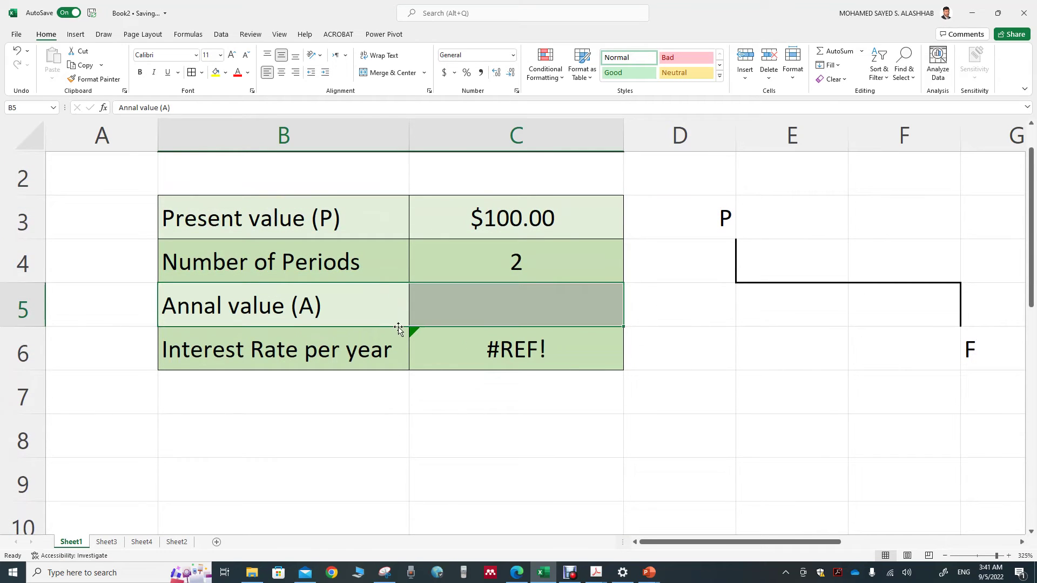
Delete the broken rate formula in C6 and switch to the Draw Border tool
click(448, 357)
key(Delete)
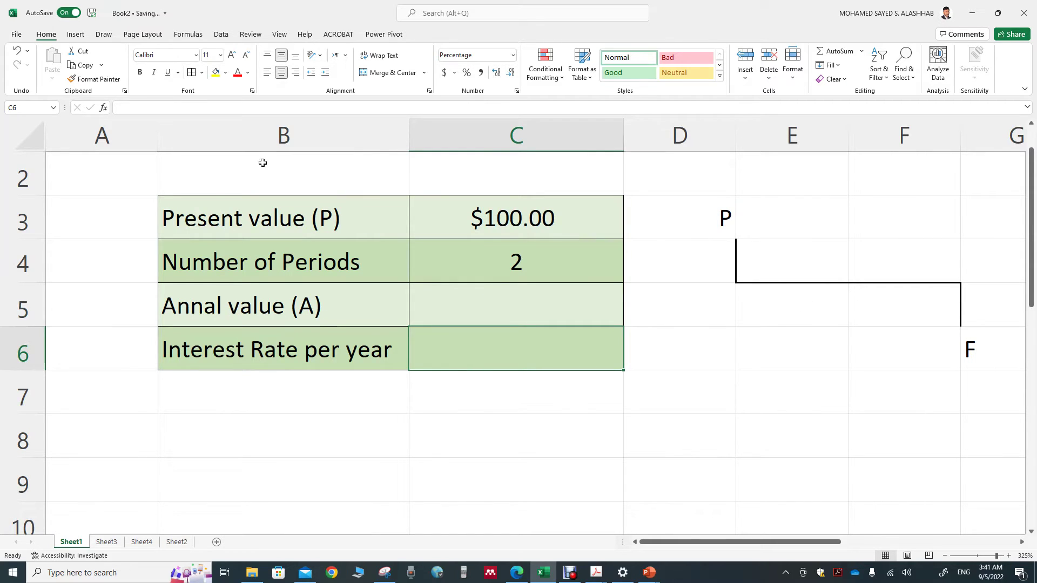
click(201, 73)
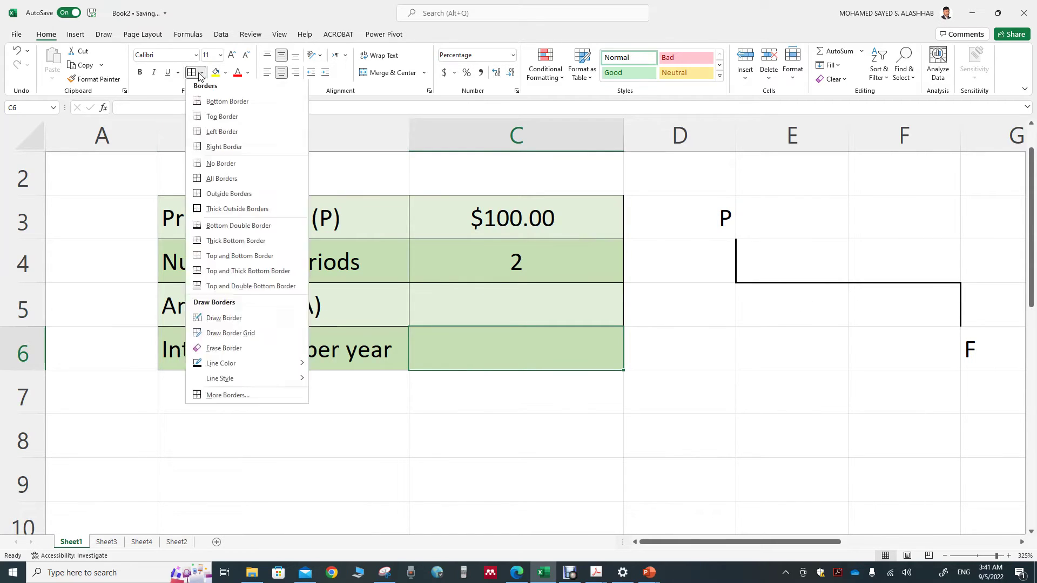
click(213, 319)
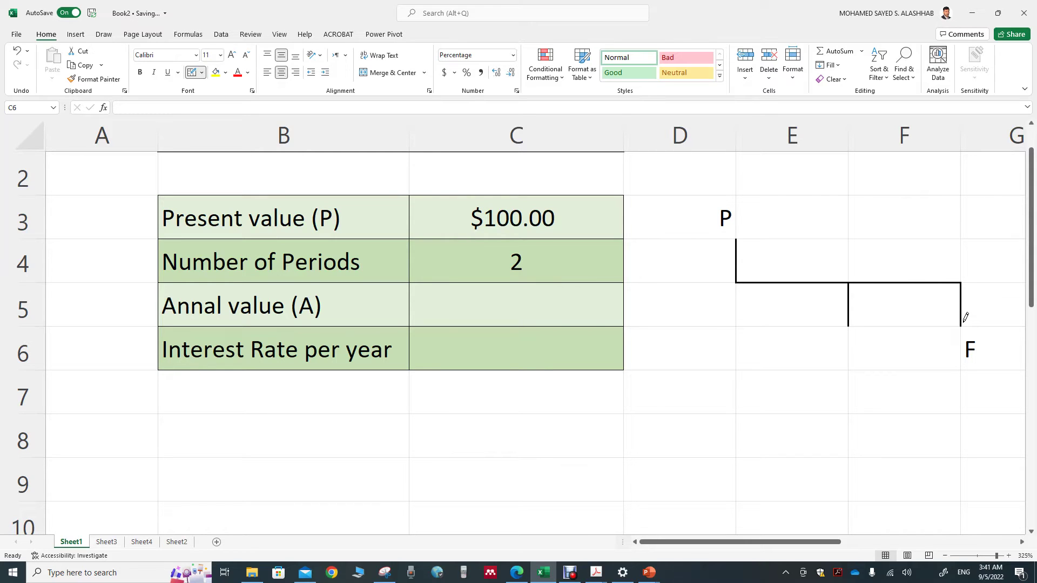
Label G6 with A and copy the A label into F6, showing two A payments
click(976, 340)
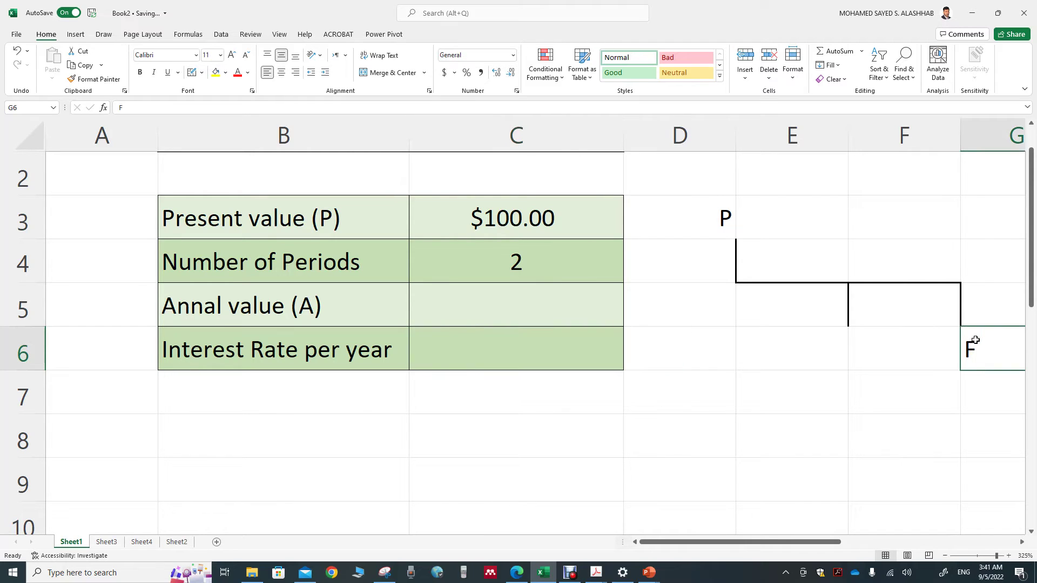
text(A)
key(Return)
click(892, 371)
mouse_move(891, 371)
mouse_down()
mouse_move(819, 371)
mouse_move(813, 360)
mouse_up()
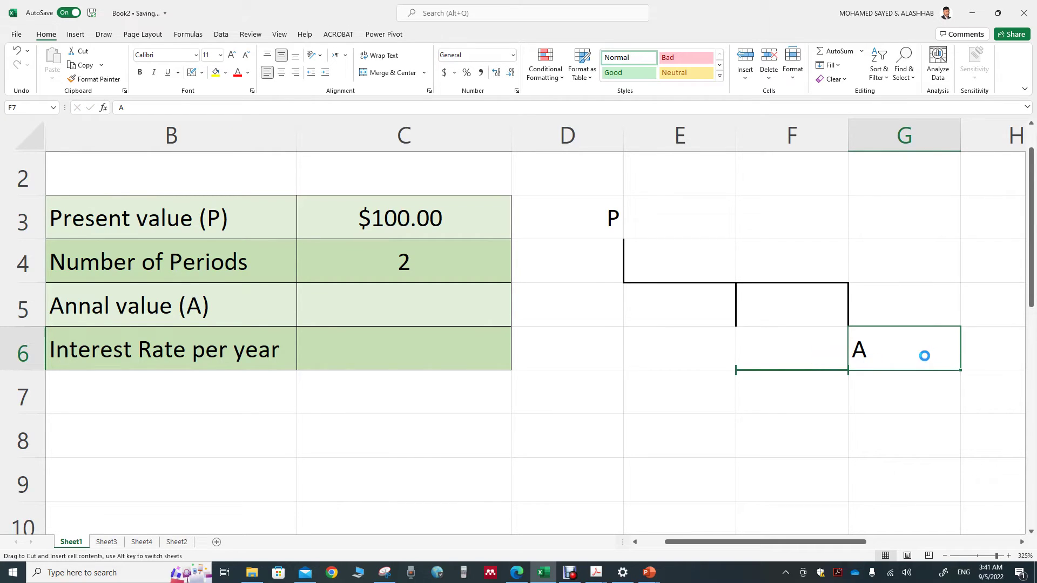
click(773, 415)
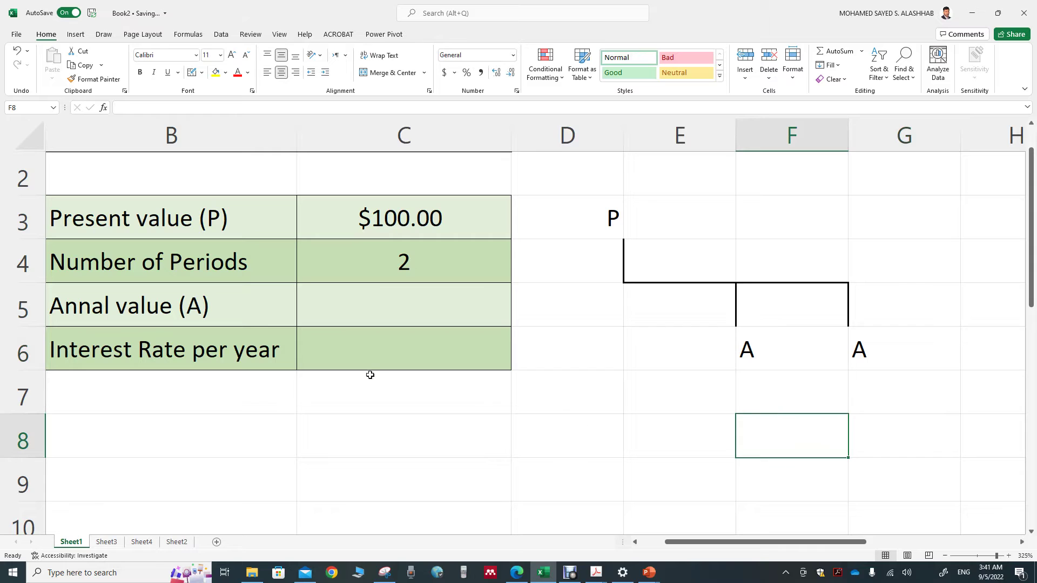
drag(675, 543, 650, 543)
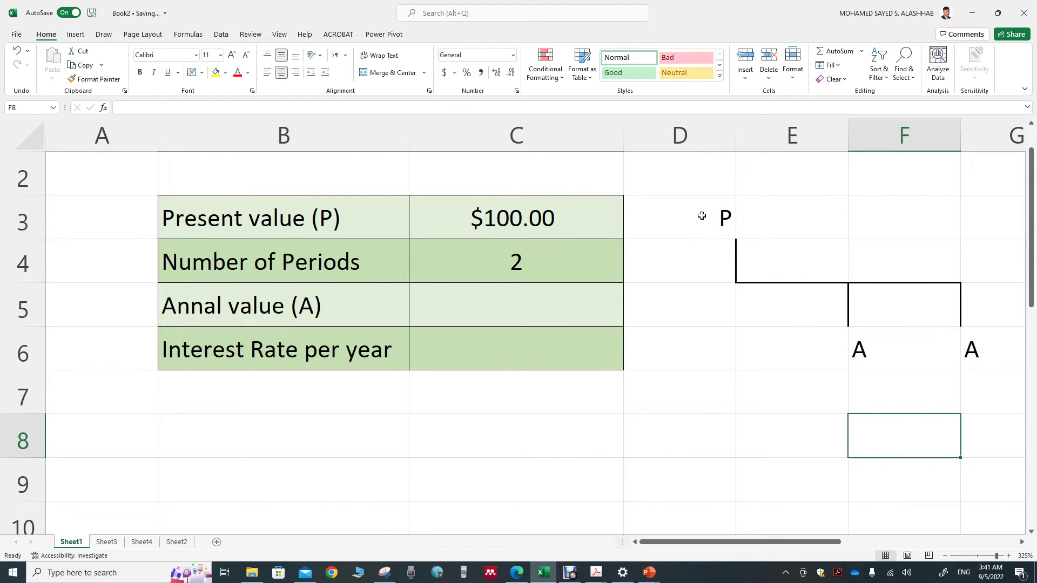
click(825, 352)
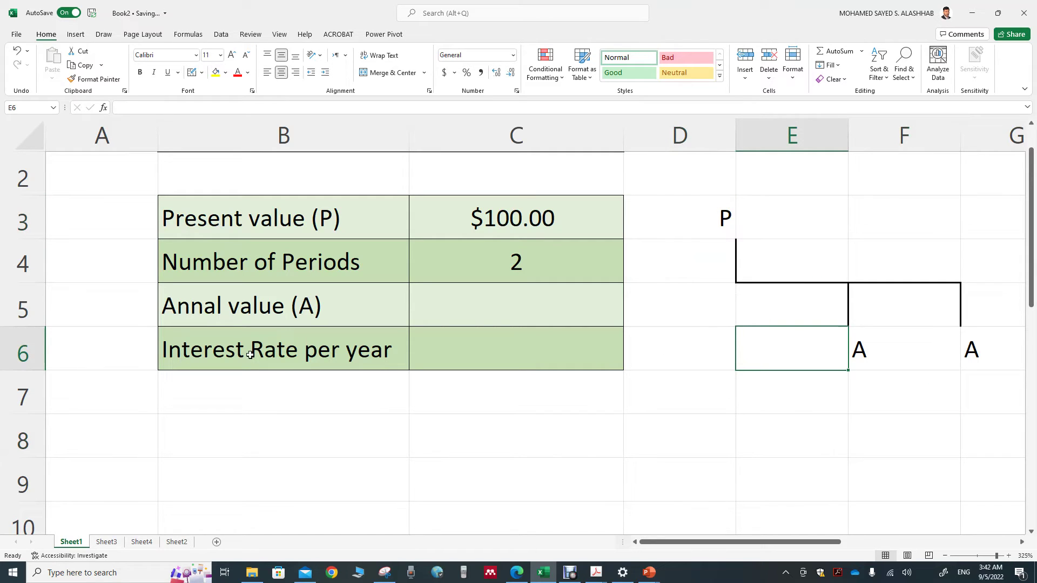
click(542, 219)
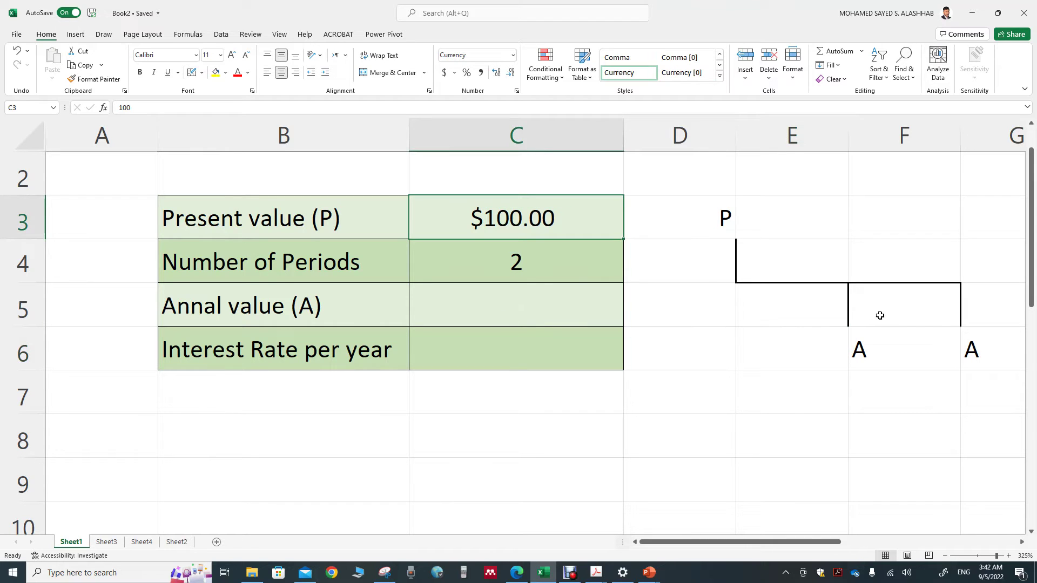
click(490, 303)
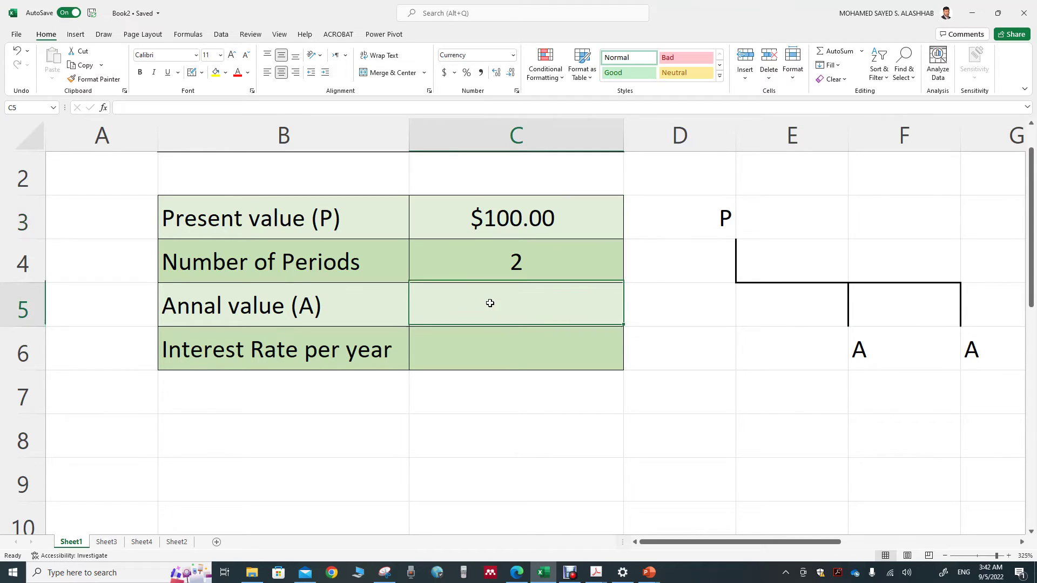
Enter 60 as the annual value and =RATE(C4,C5,C3) in C6, which returns #NUM!
text(60)
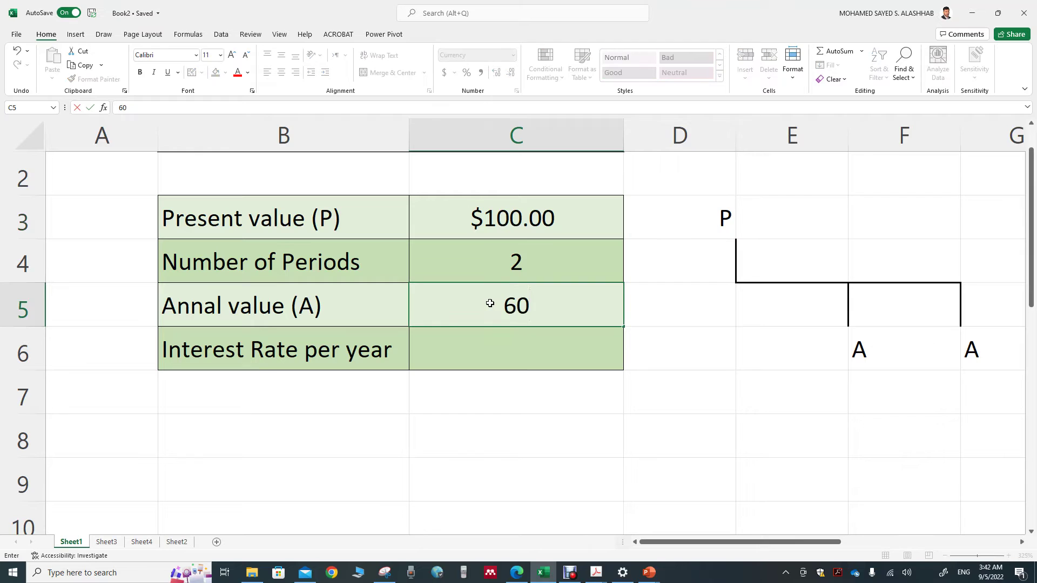
click(504, 344)
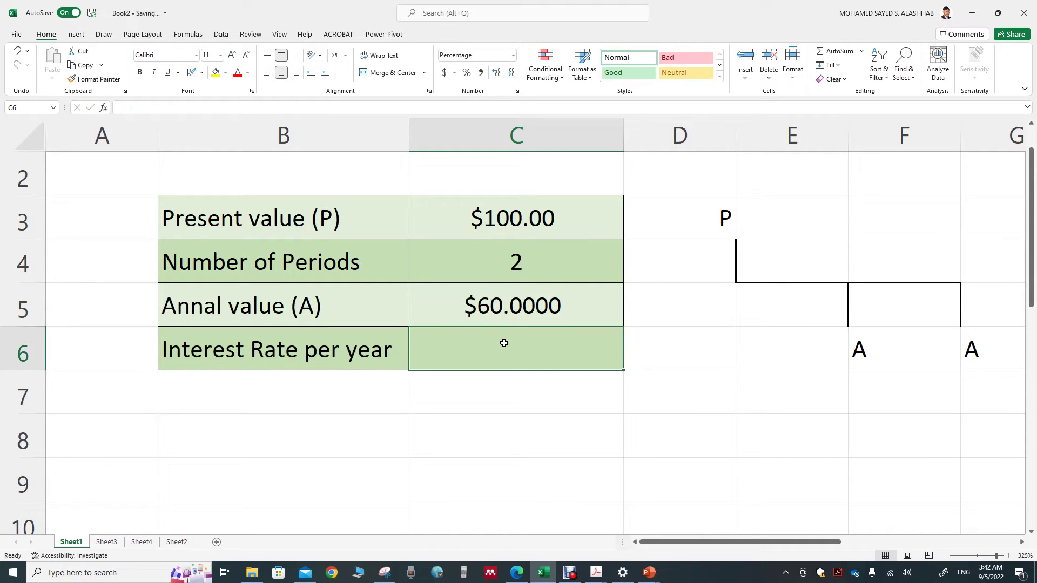
text(=rate)
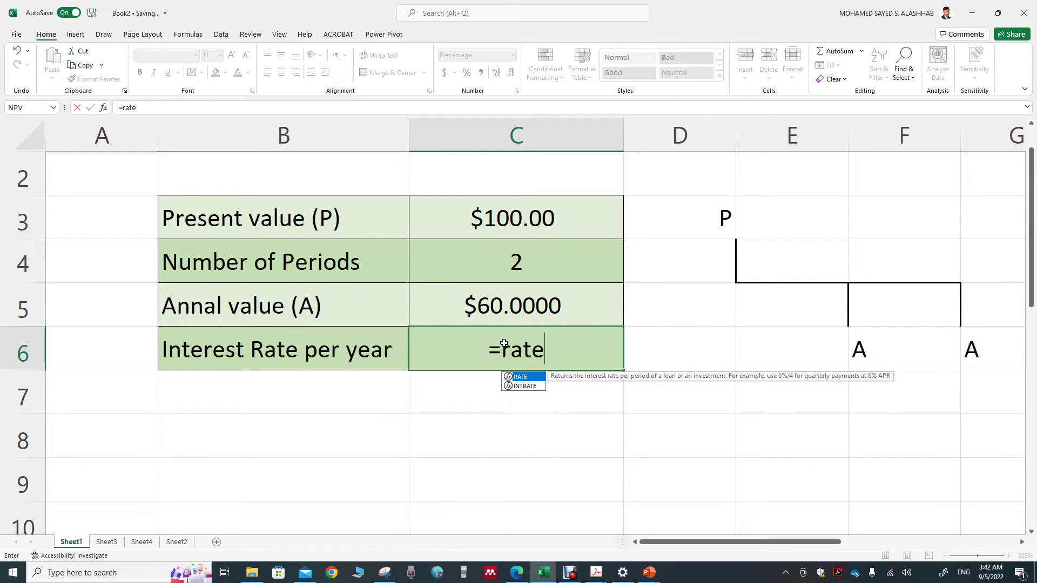
text(()
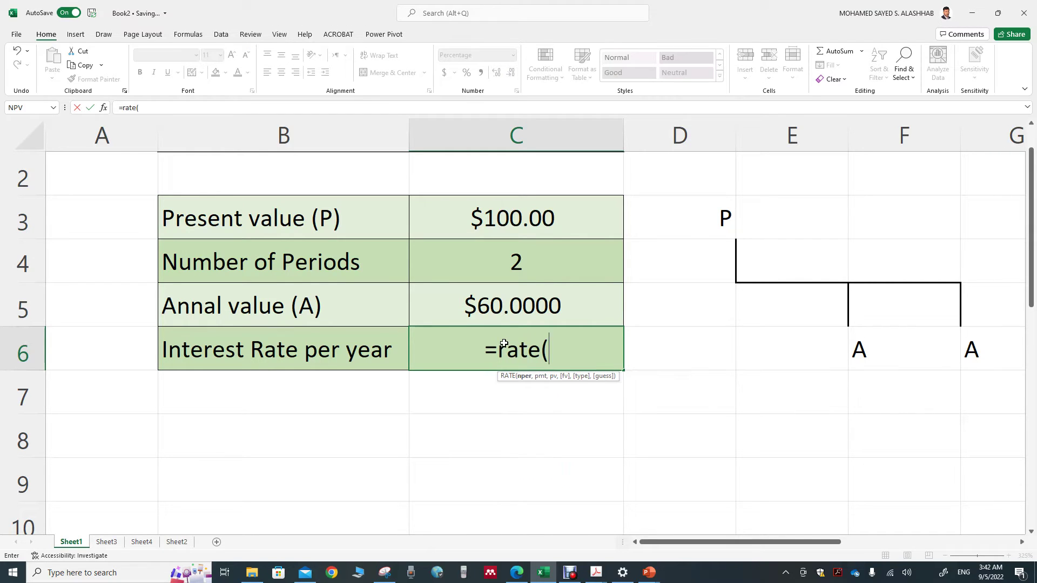
click(526, 268)
text(,)
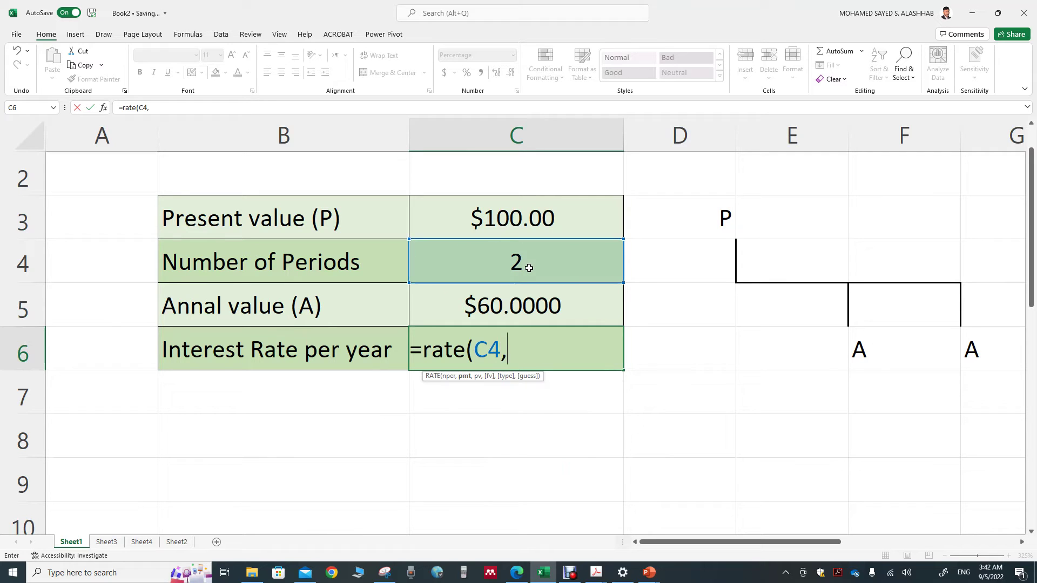
click(522, 310)
text(,)
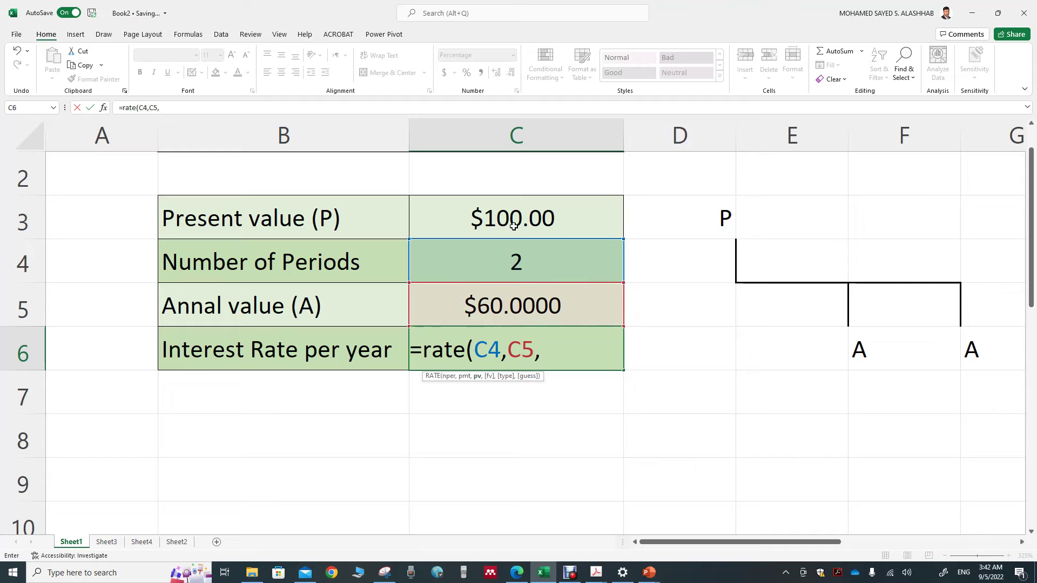
click(515, 223)
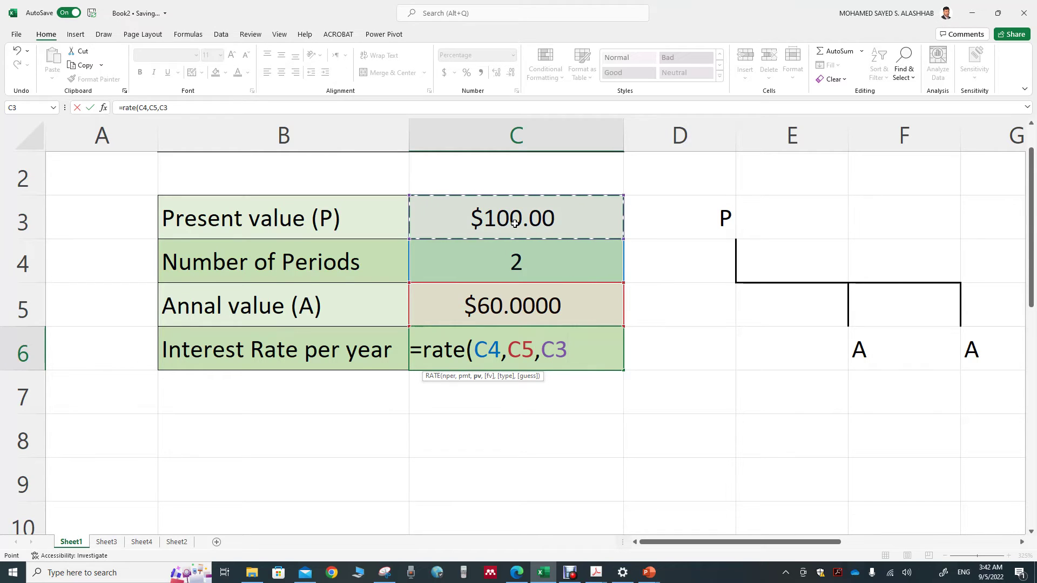
key(Return)
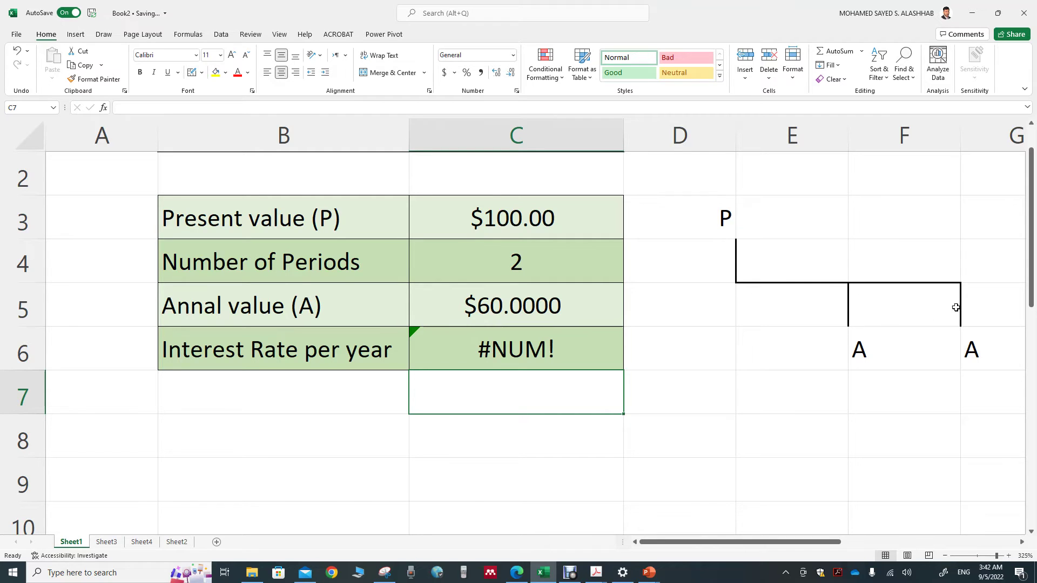
click(524, 312)
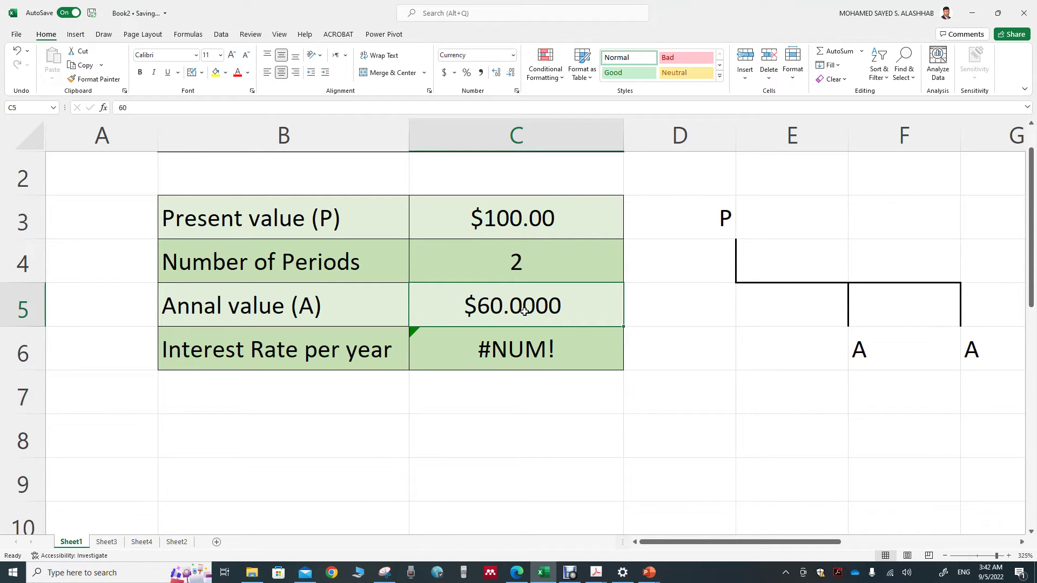
text(-60)
key(Return)
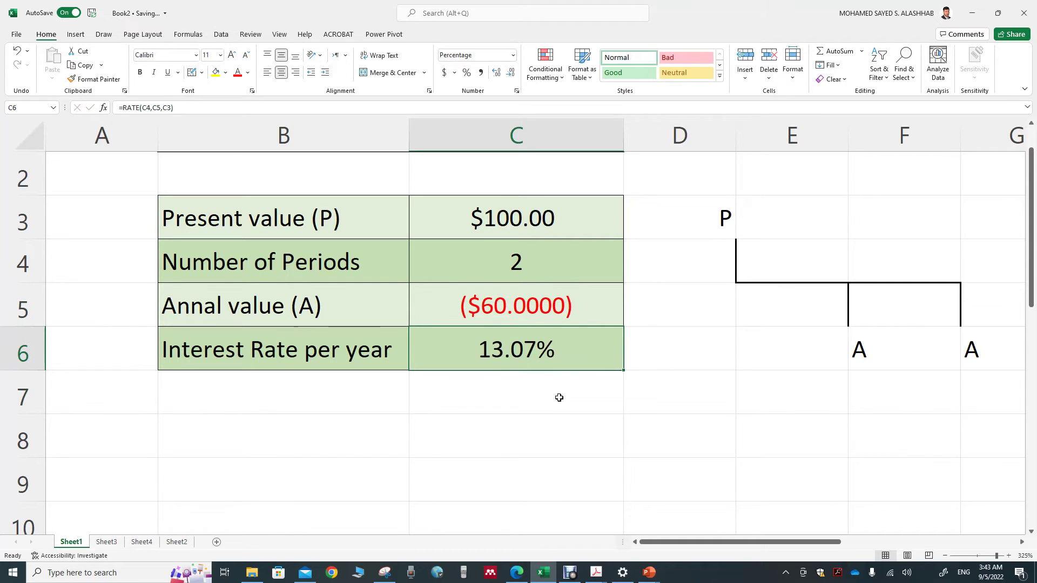
scroll(559, 397, up, 1)
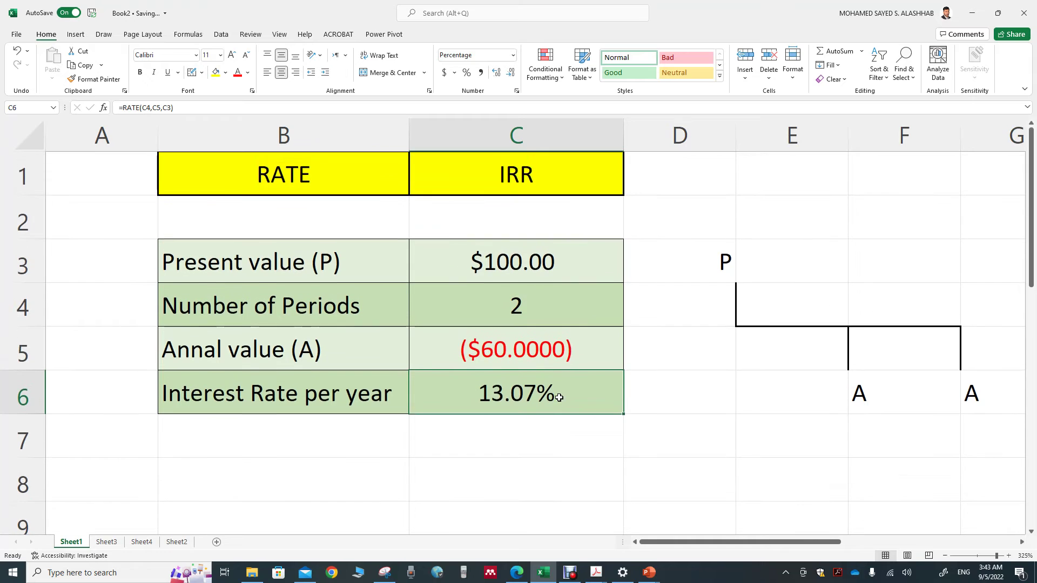
Select the RATE and IRR heading cells, then scroll right to the cash-flow diagram
click(301, 183)
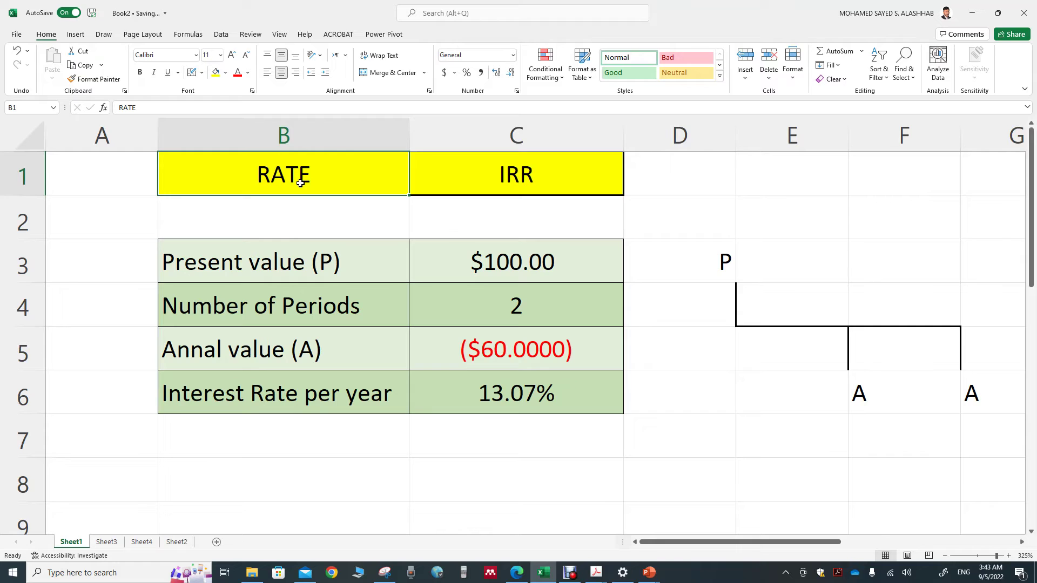
click(528, 185)
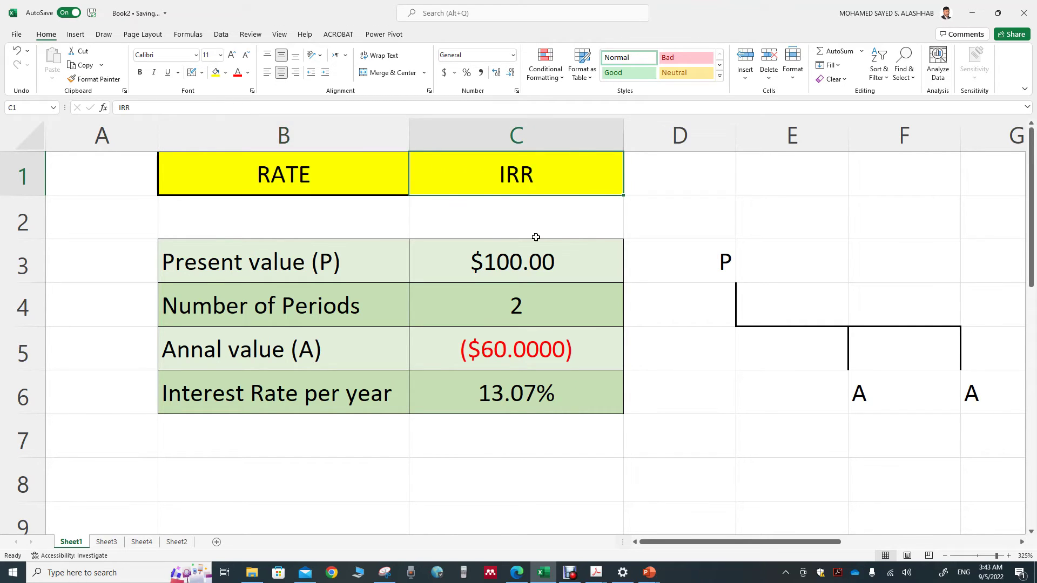
drag(755, 542, 884, 539)
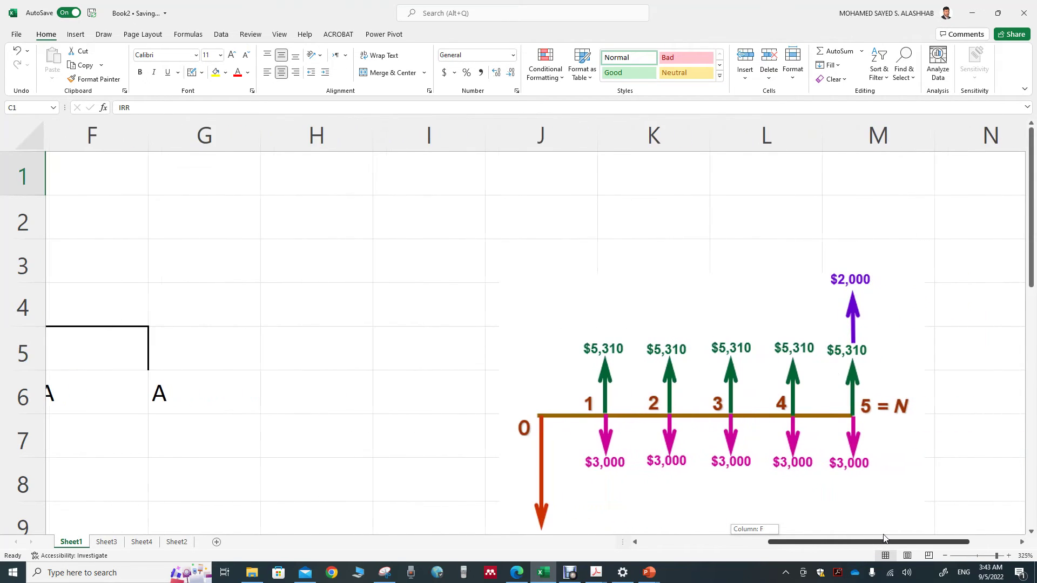
Drag the cash-flow diagram picture up and right, leaving columns H to J free
scroll(756, 411, down, 1)
click(606, 399)
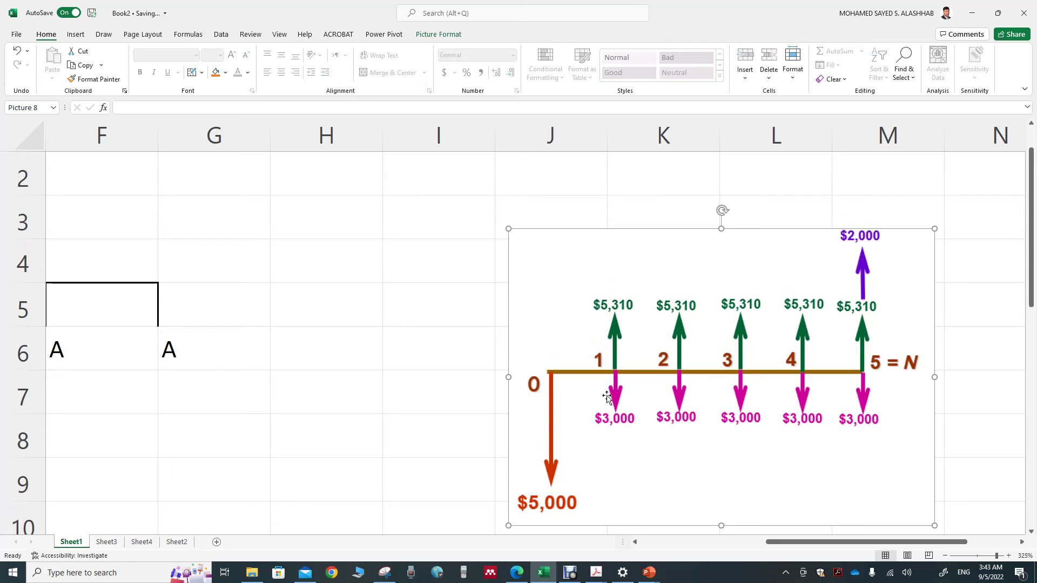
drag(515, 520, 646, 498)
scroll(646, 497, right, 1)
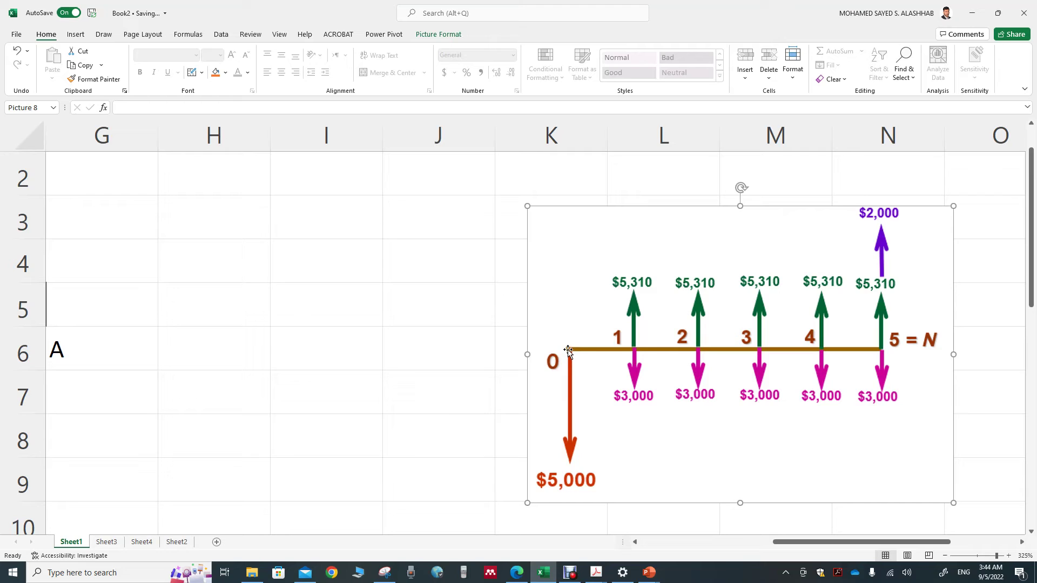
click(238, 186)
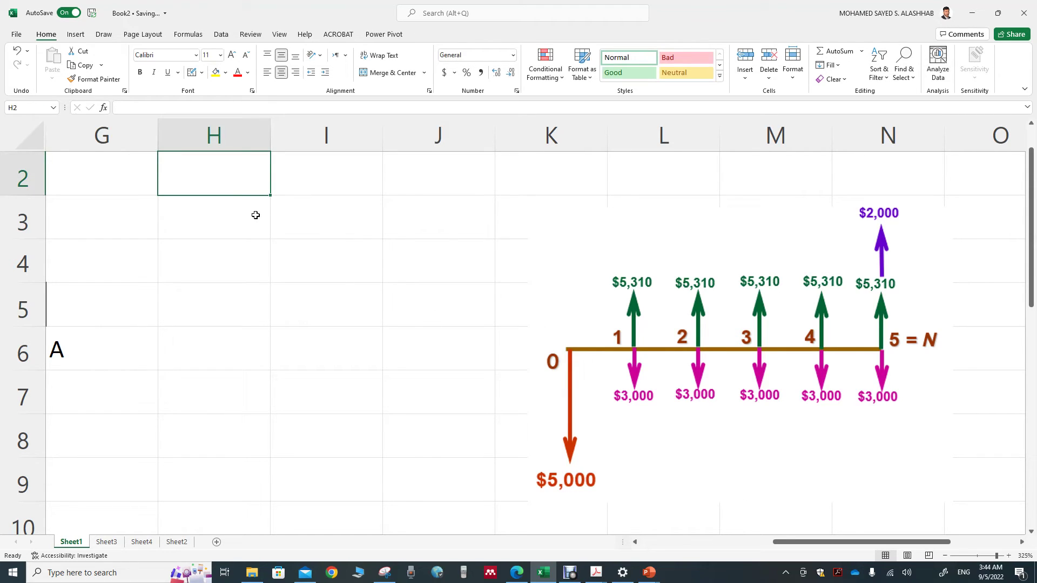
Enter the 'End of Year' heading in H2 with years 0 to 5 below, autofitting column H
text(End )
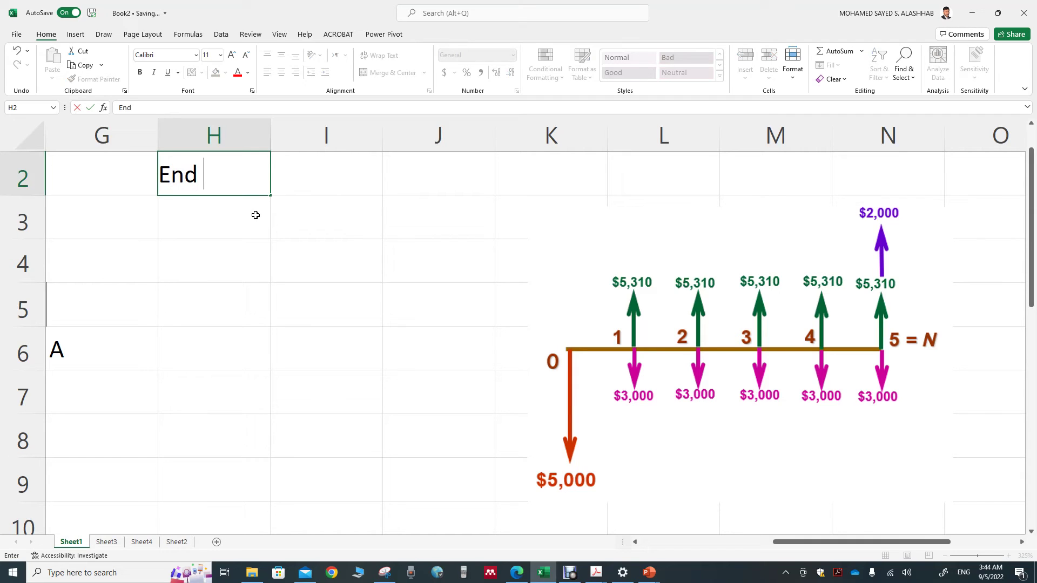
text(of Y)
text(ear)
click(255, 215)
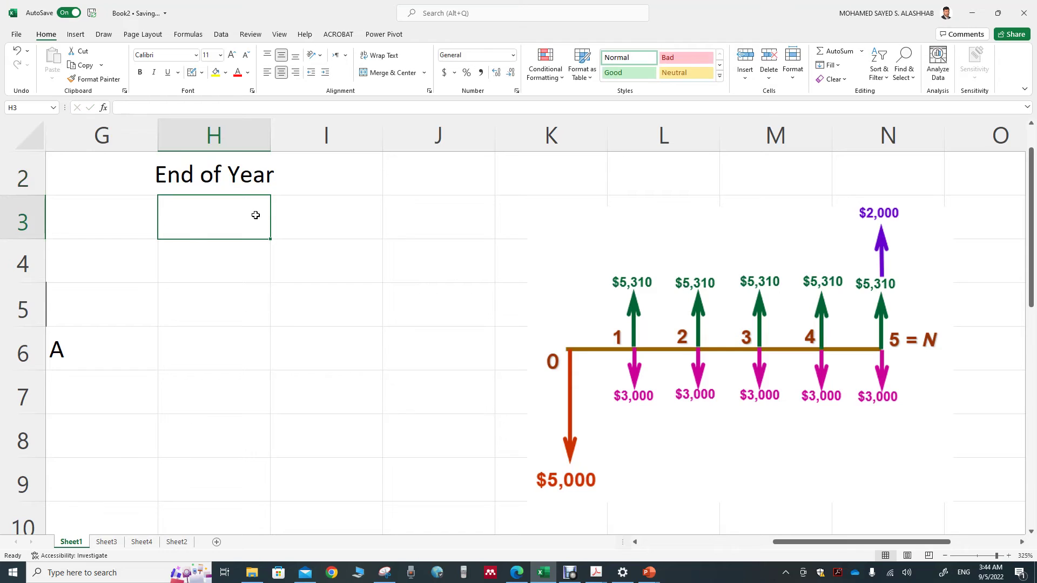
text(0)
key(Return)
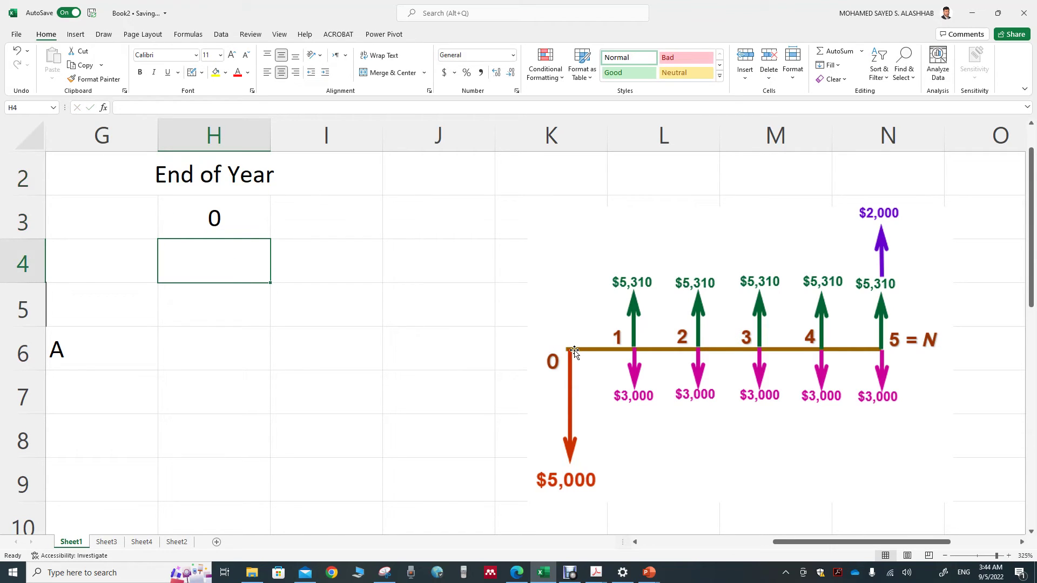
text(1)
key(Return)
text(2)
key(Return)
text(3)
key(Return)
text(4)
key(Return)
text(5)
key(Return)
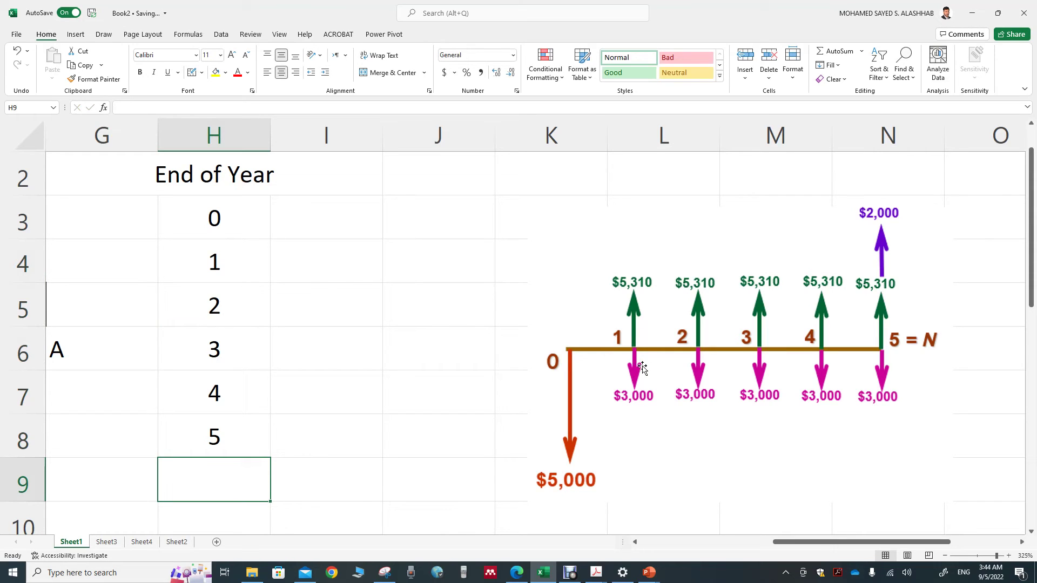
double_click(270, 135)
click(352, 178)
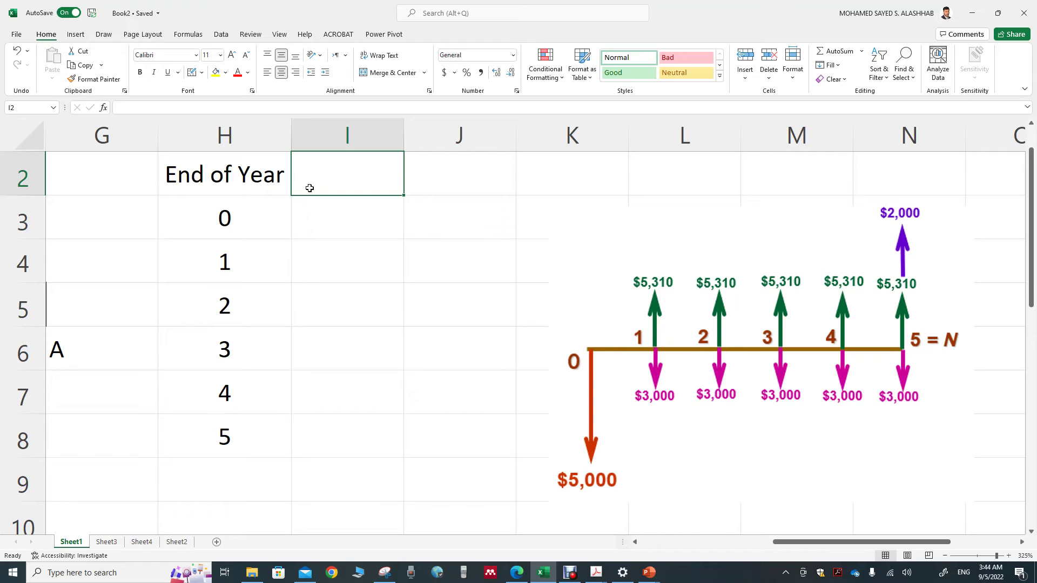
Enter the Costs heading in I2 with -5000 in I3 and -3000 in I4
text(Co)
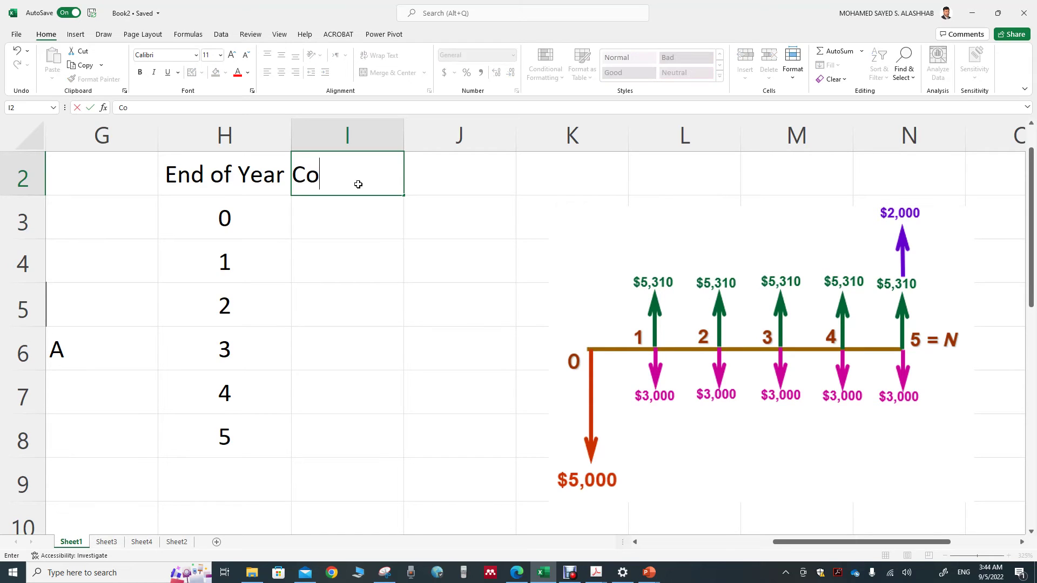
text(sts)
click(359, 244)
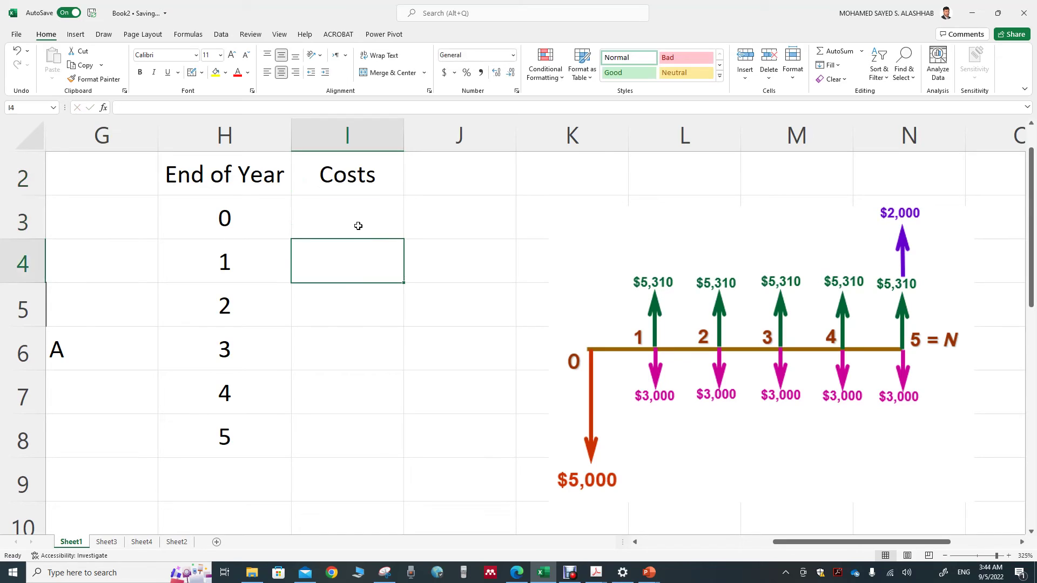
click(359, 218)
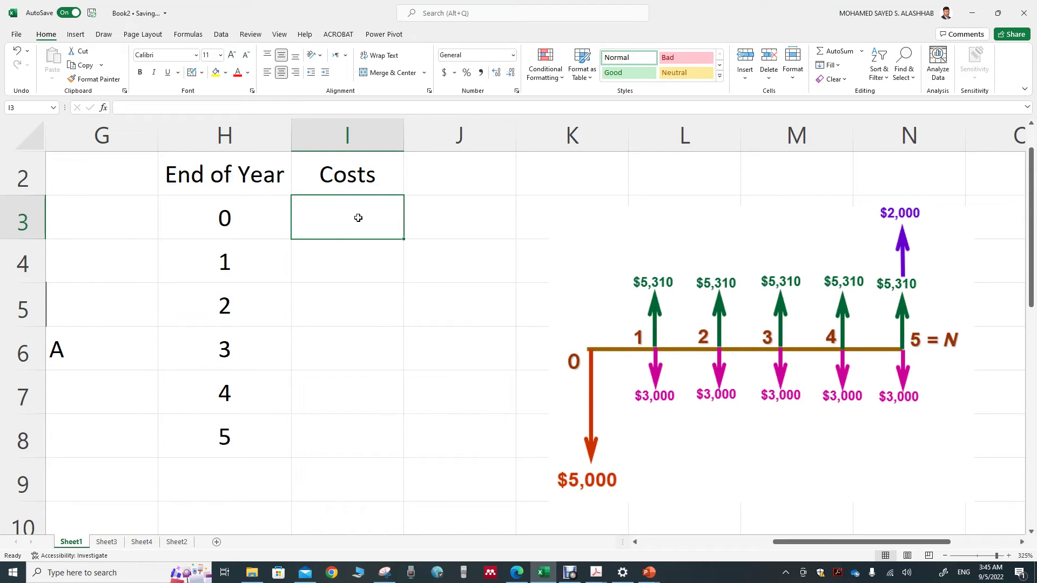
text(-5000)
key(Return)
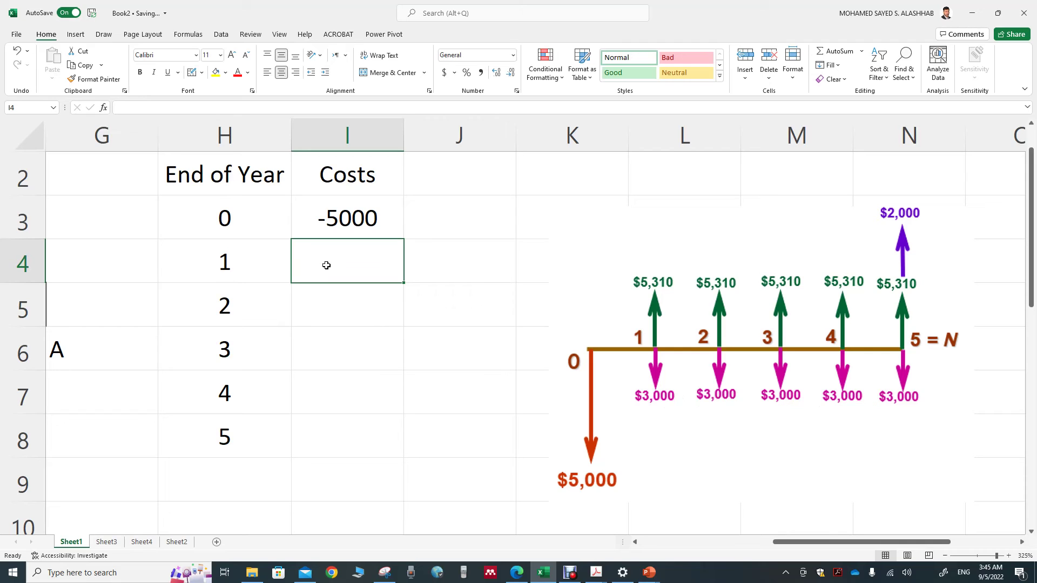
text(-3000)
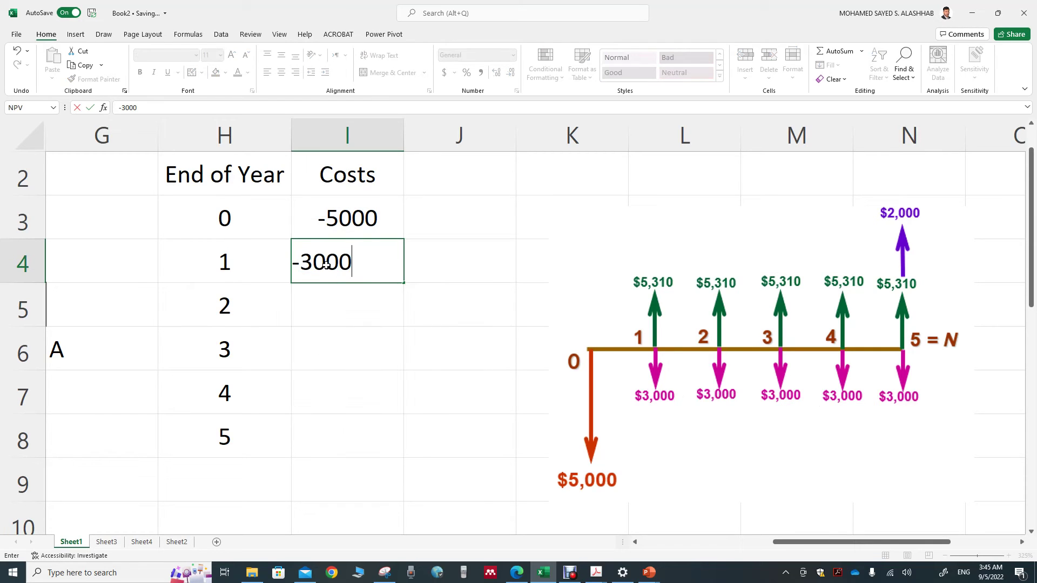
key(Return)
Copy the -3000 cost from I4 into I5:I8 for years 2 to 5
click(326, 265)
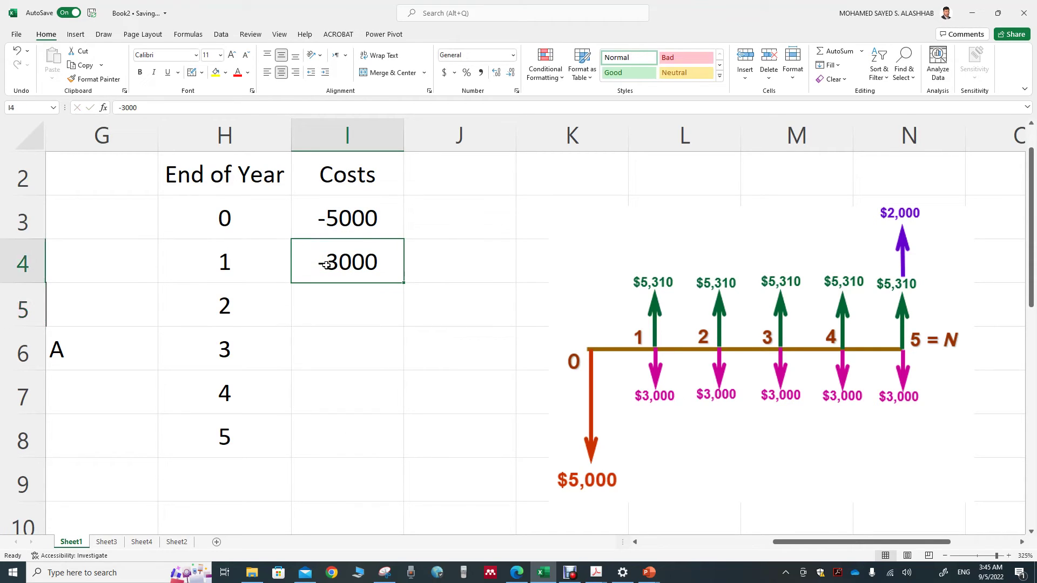
key(ctrl+c)
drag(335, 308, 346, 419)
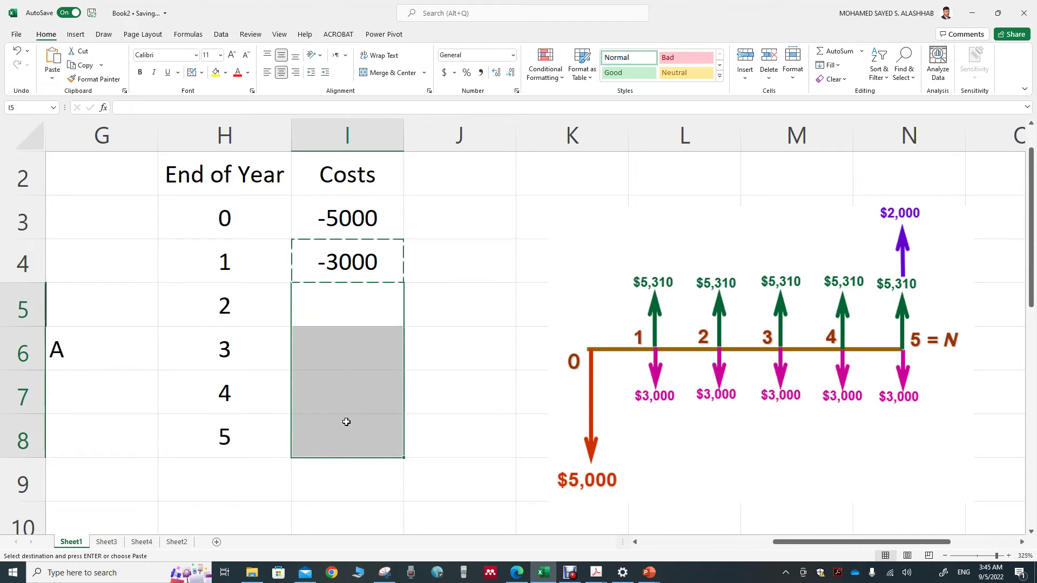
key(ctrl+v)
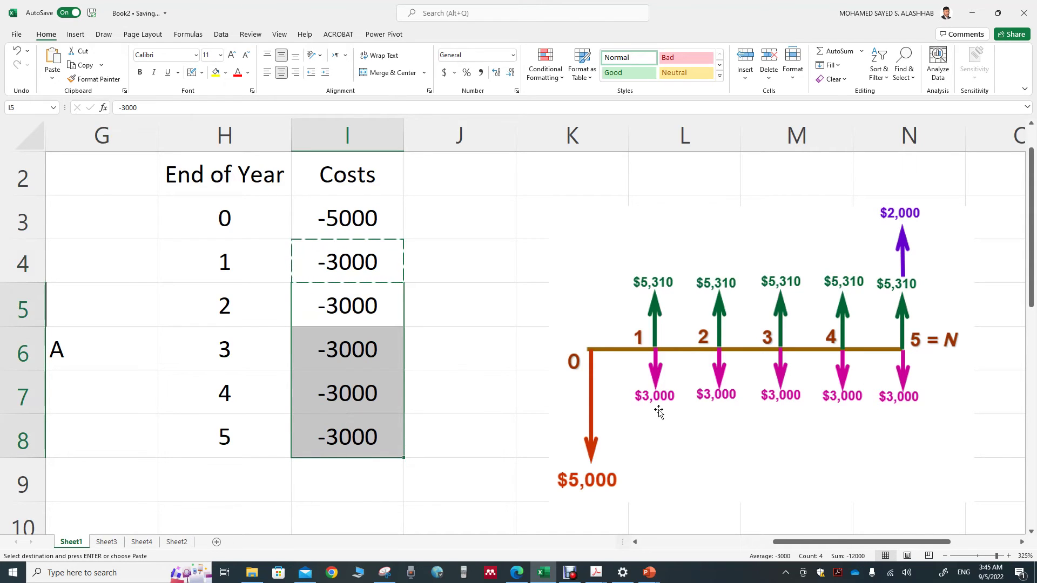
click(455, 179)
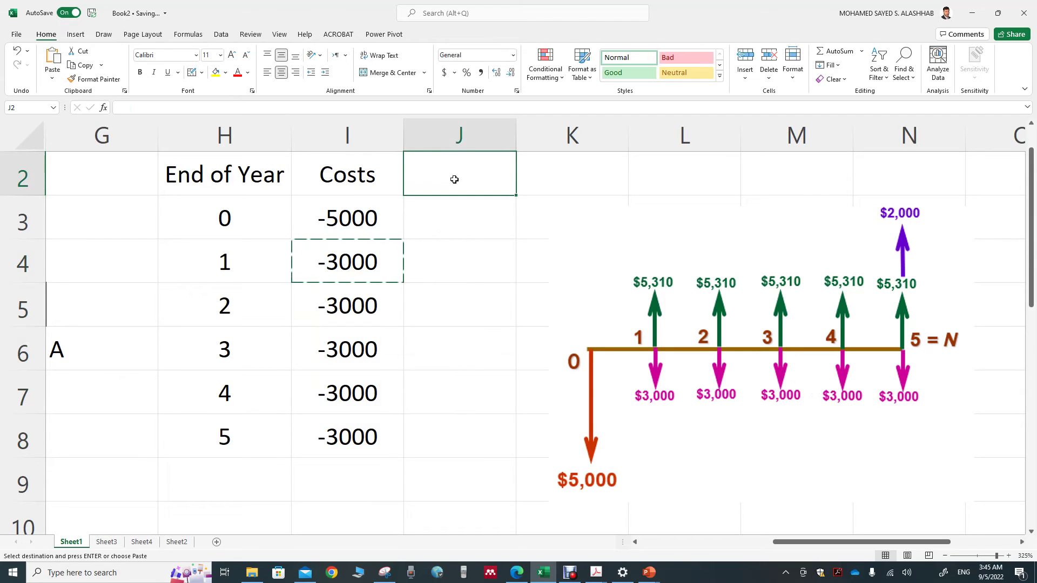
Add a Revenue column: 0 for year 0 and 5310 filled down through year 5
text(Reven)
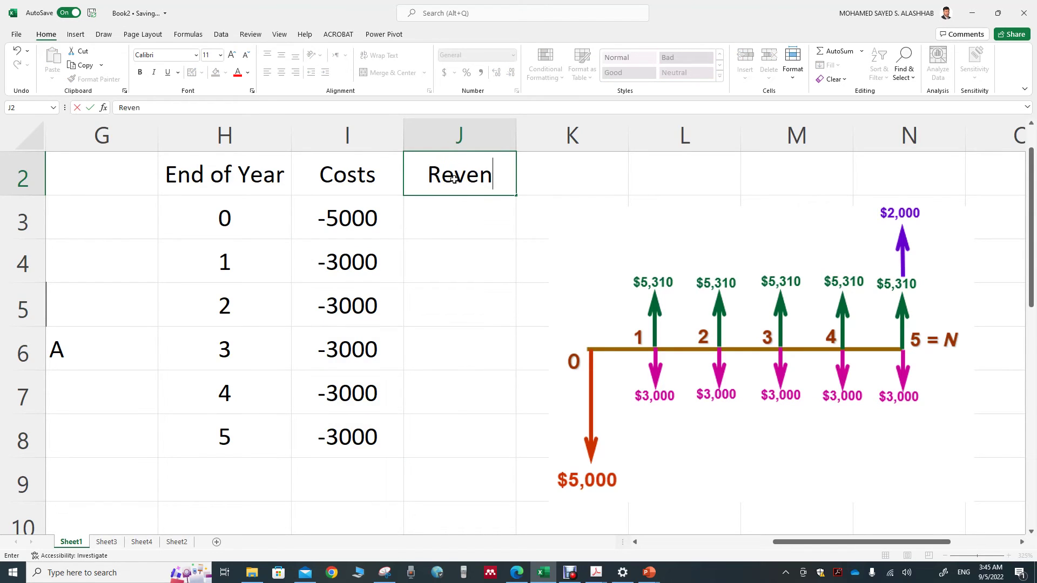
text(ue)
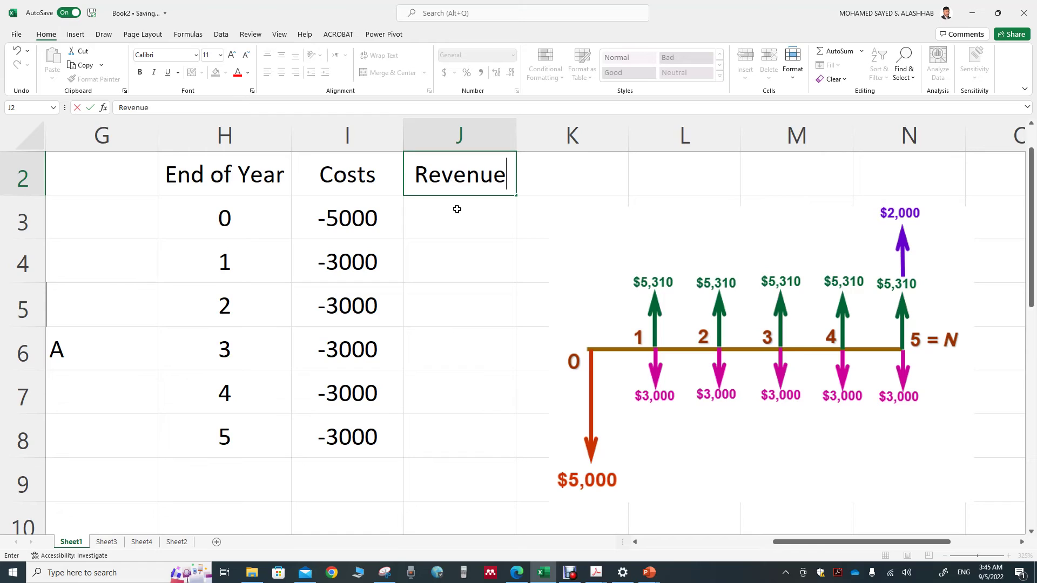
click(457, 204)
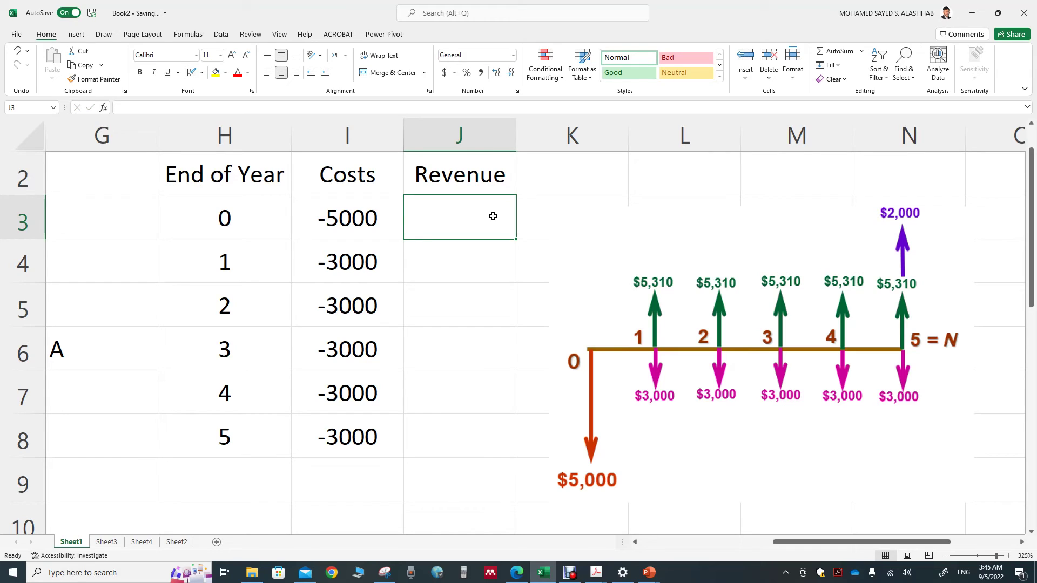
text(0)
key(Return)
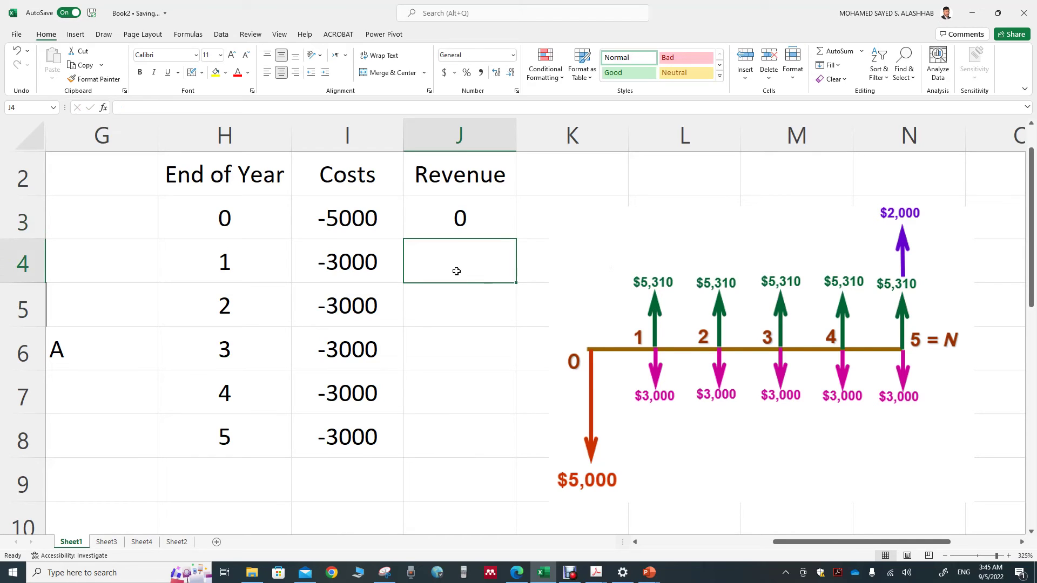
text(5310)
key(Return)
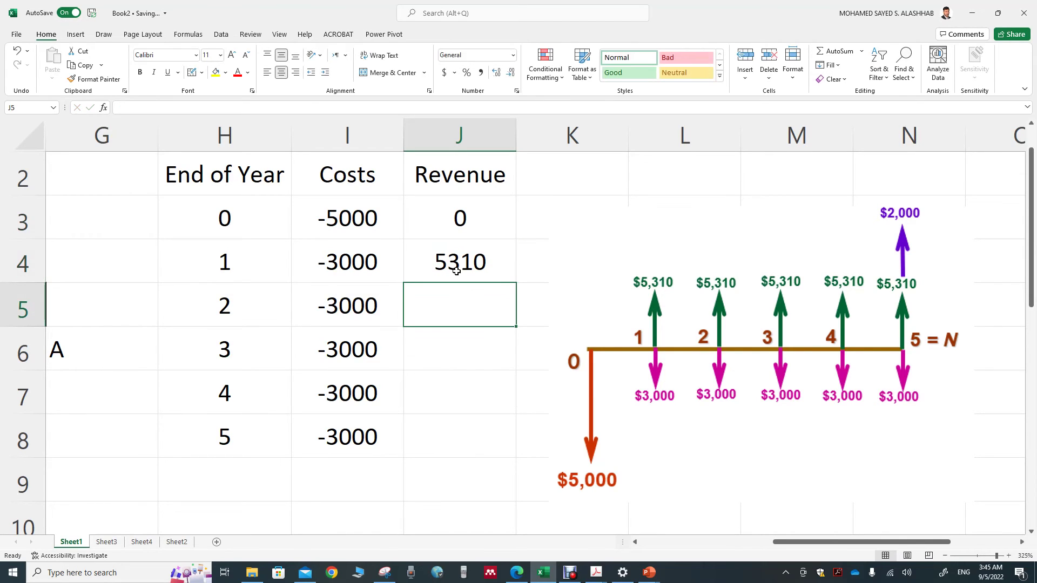
click(462, 263)
drag(515, 283, 514, 437)
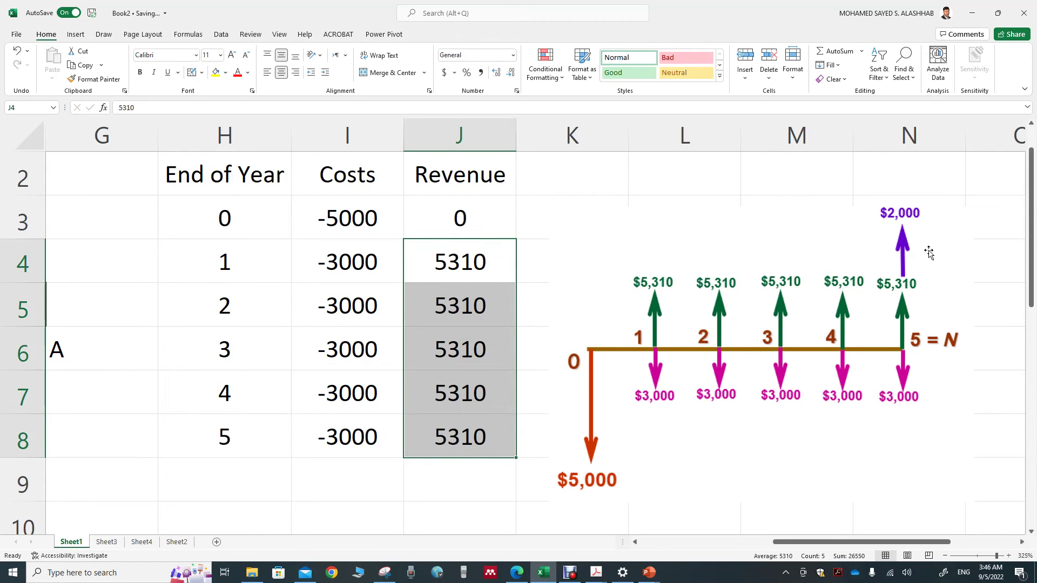
Change the year-5 revenue in J8 to 7310 and move the cash-flow diagram right
click(912, 225)
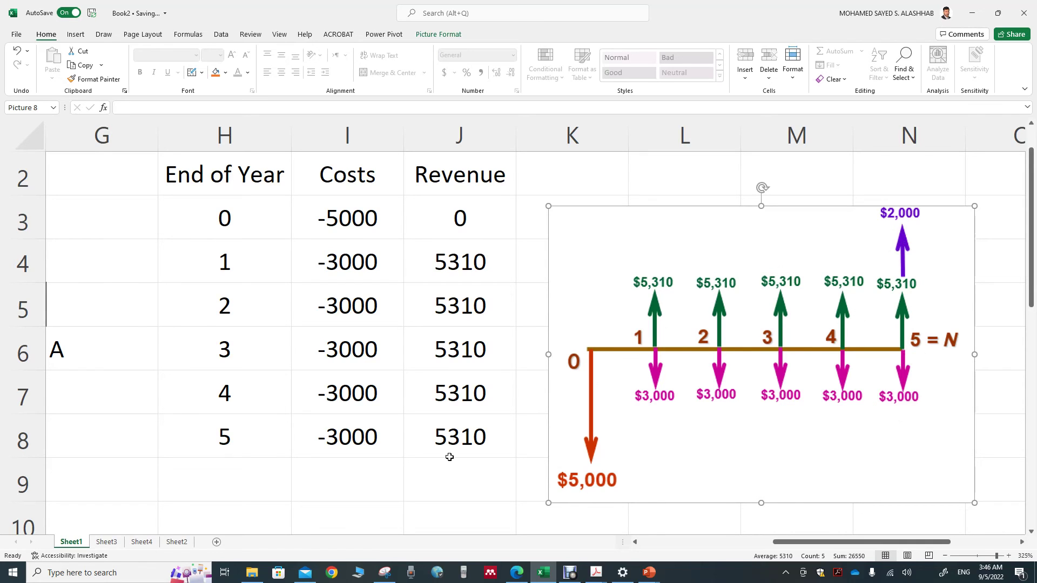
double_click(427, 441)
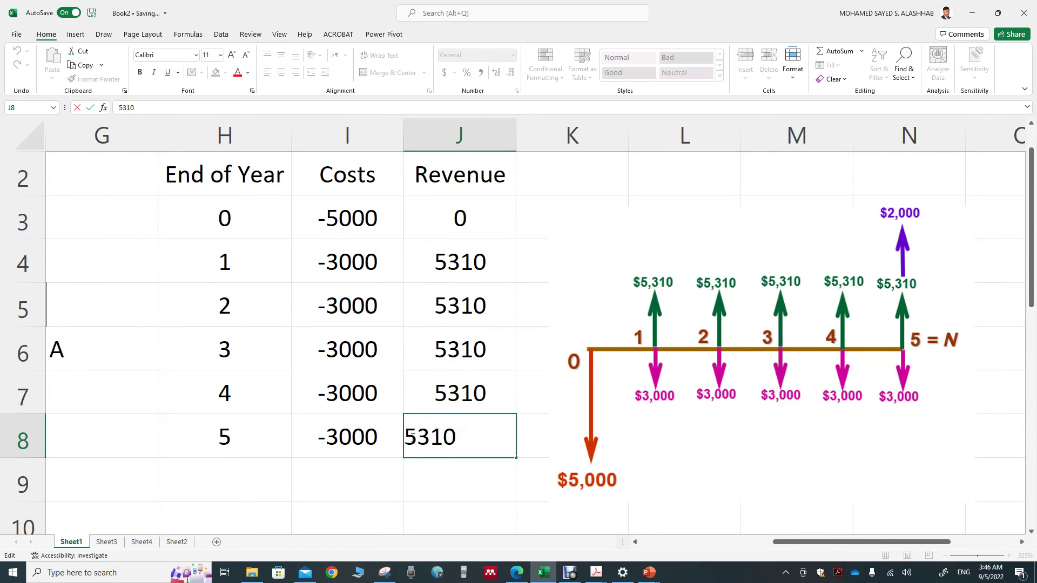
drag(413, 437, 410, 439)
text(7)
key(Return)
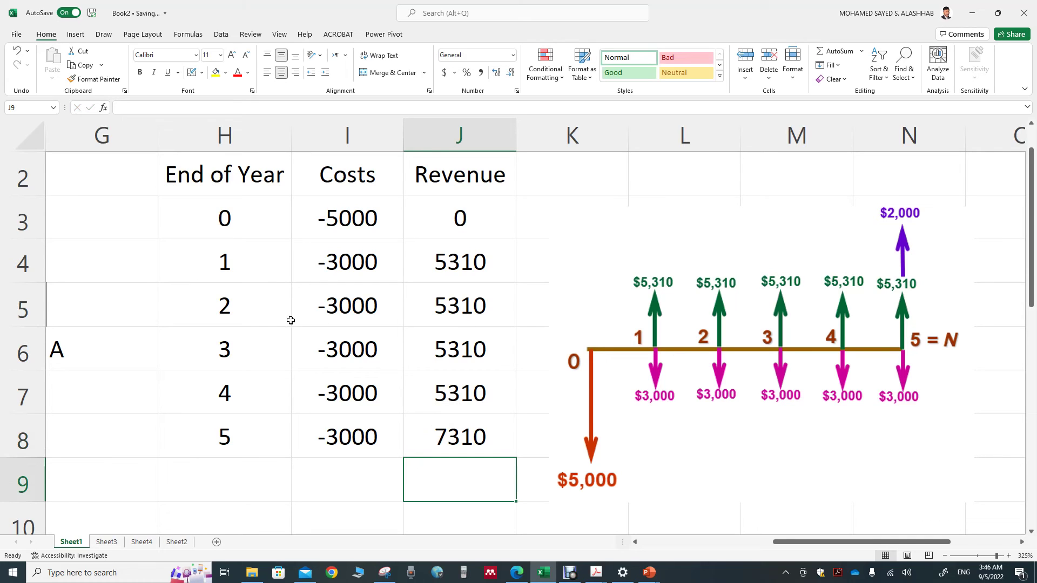
drag(594, 317, 806, 323)
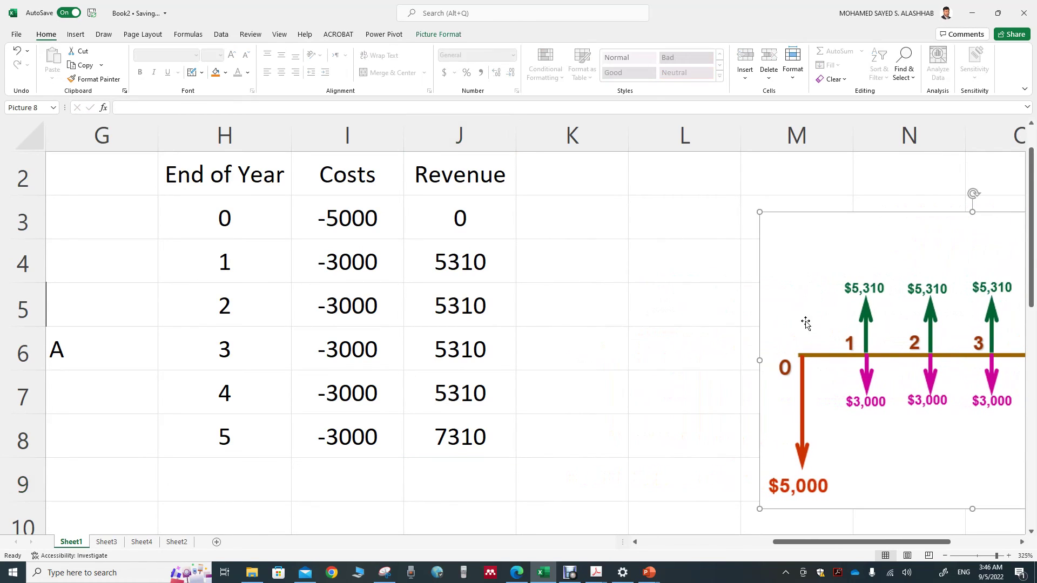
Head K2 'Total', enter =J3+I3 in K3, and fill it down to K8
click(577, 186)
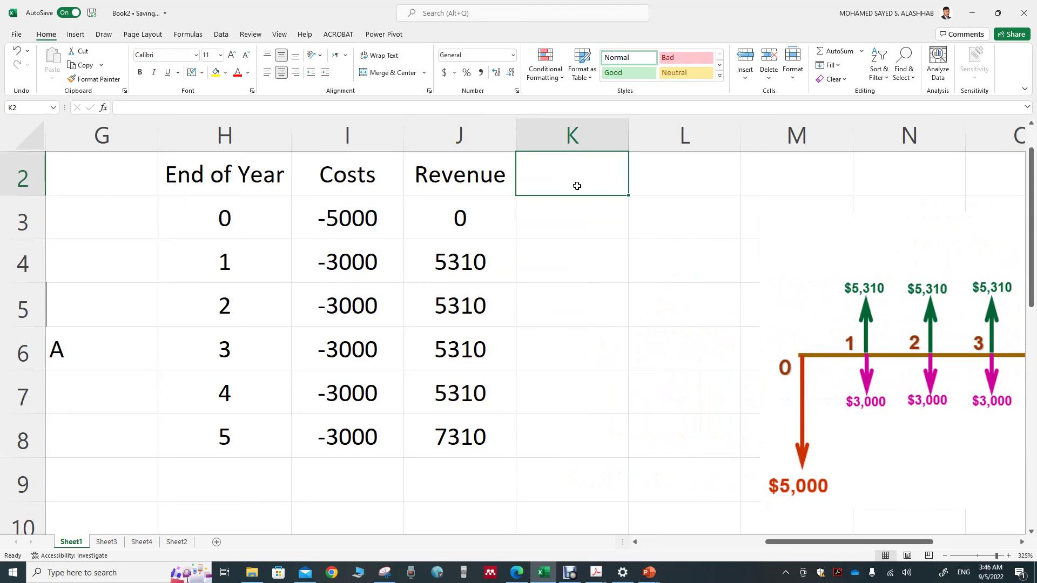
text(Tot)
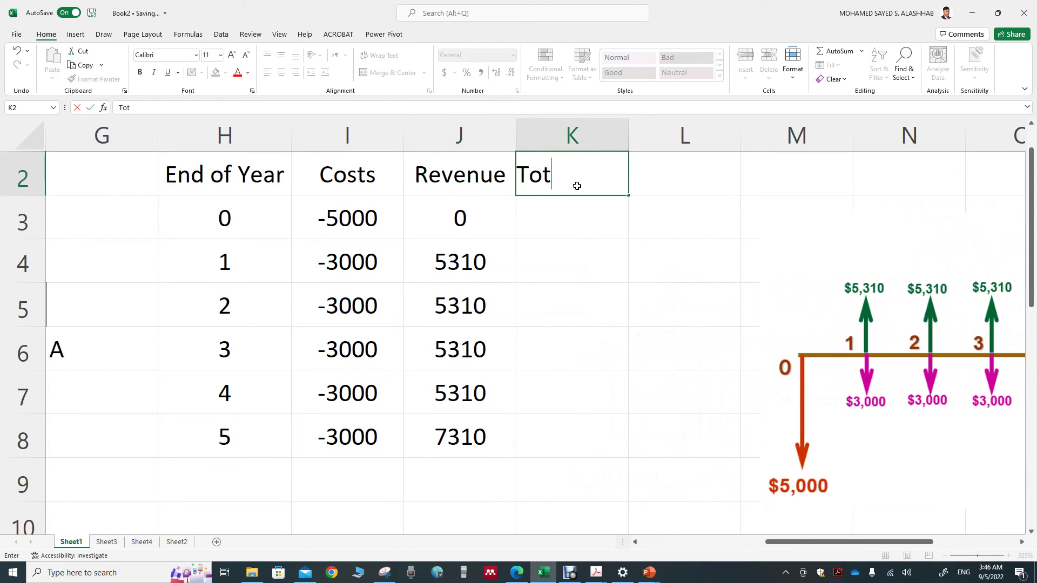
text(al)
click(571, 219)
text(=)
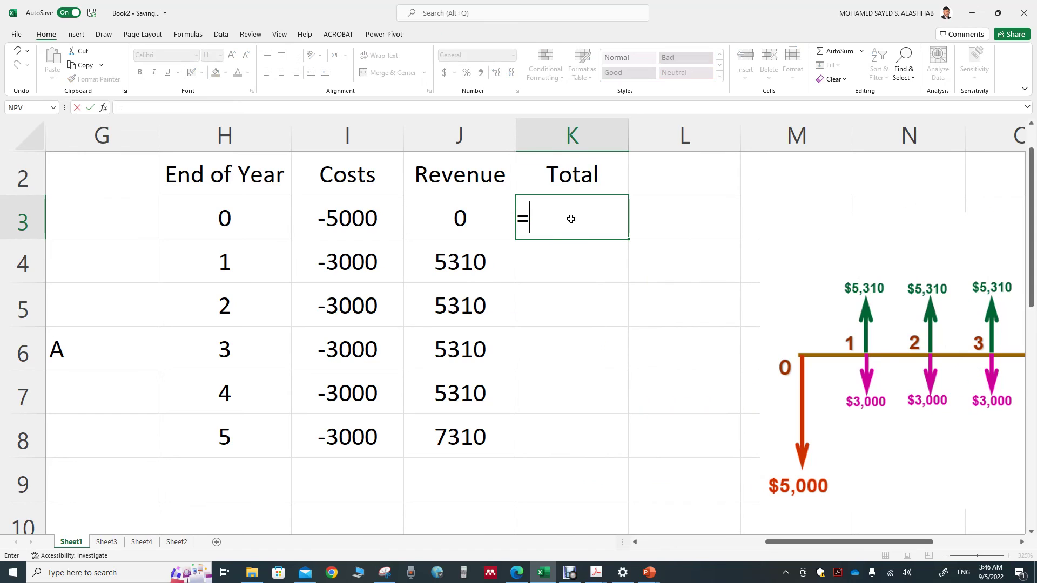
click(482, 218)
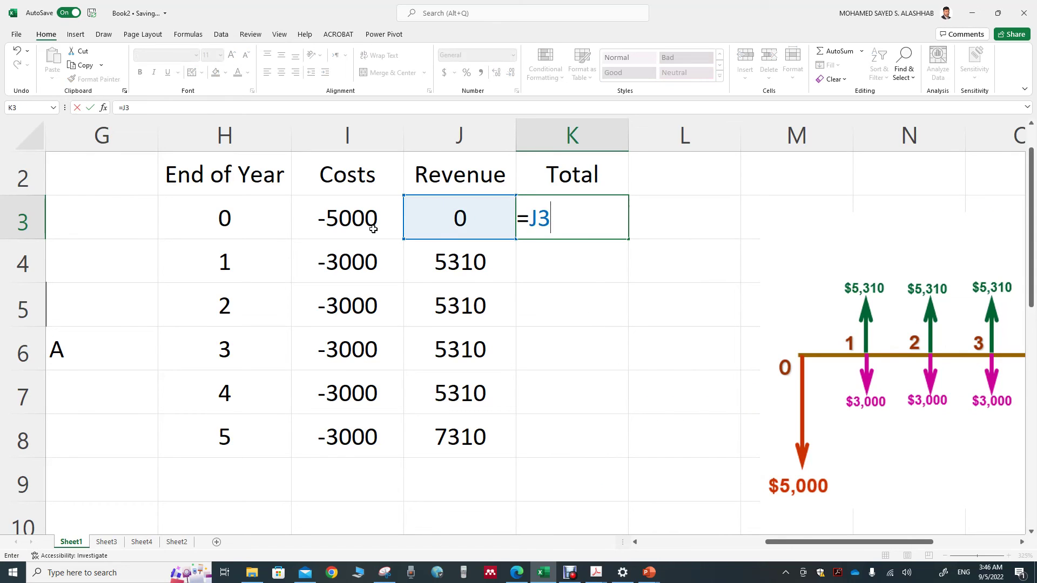
text(+)
click(344, 222)
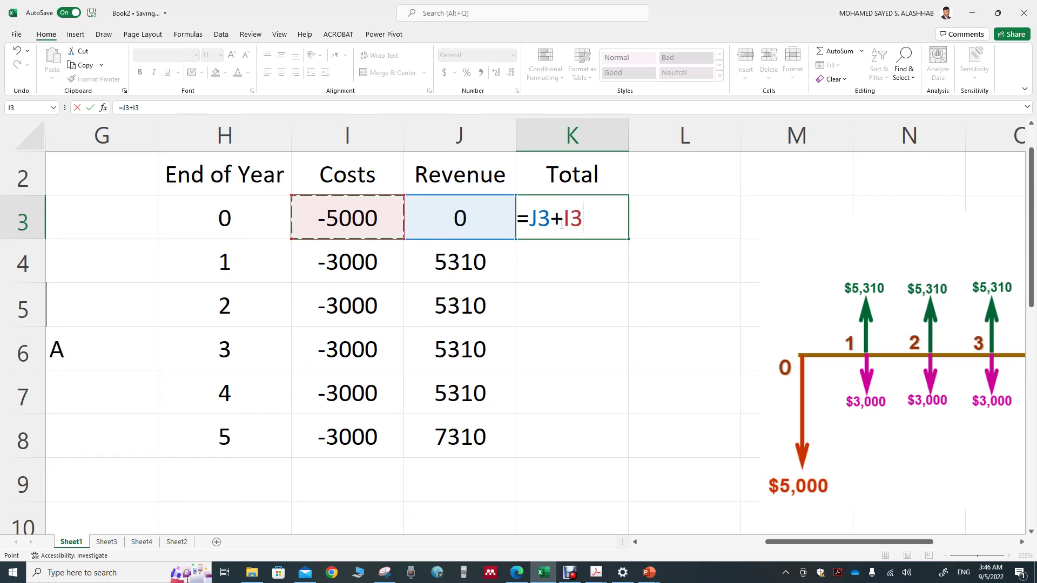
key(Return)
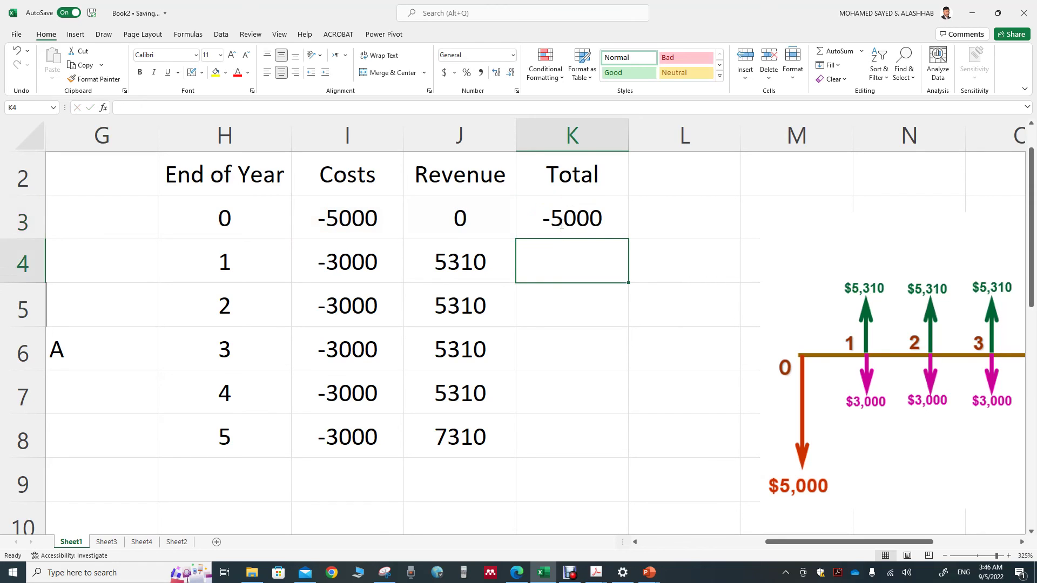
click(568, 224)
drag(628, 241, 631, 429)
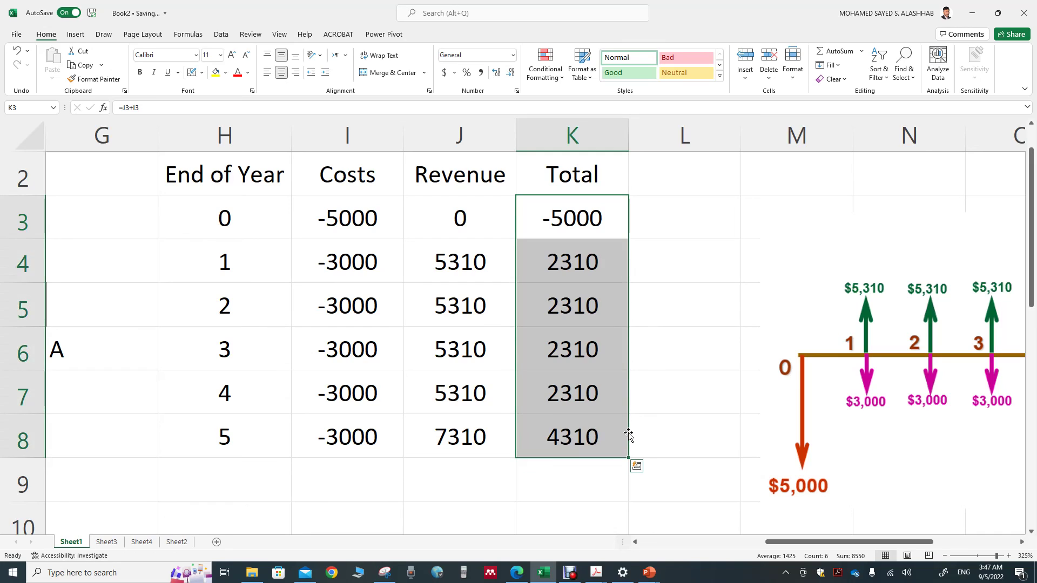
click(564, 490)
Label cell J9 'IR'
click(475, 492)
text(IR)
click(602, 483)
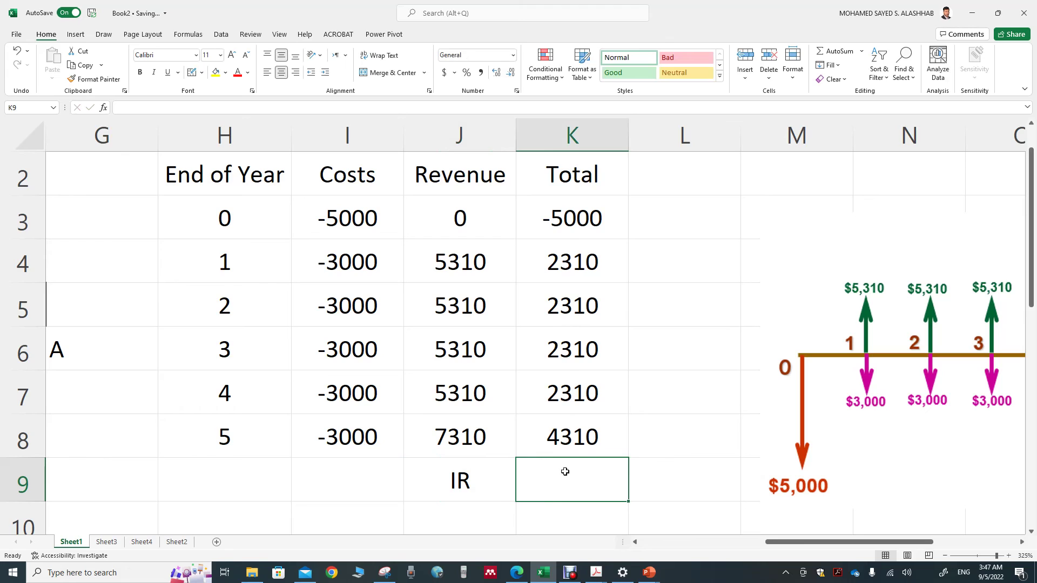
Enter =IRR(K3:K8) in K9, returning 41%
text(IRR)
key(BackSpace)
key(BackSpace)
key(BackSpace)
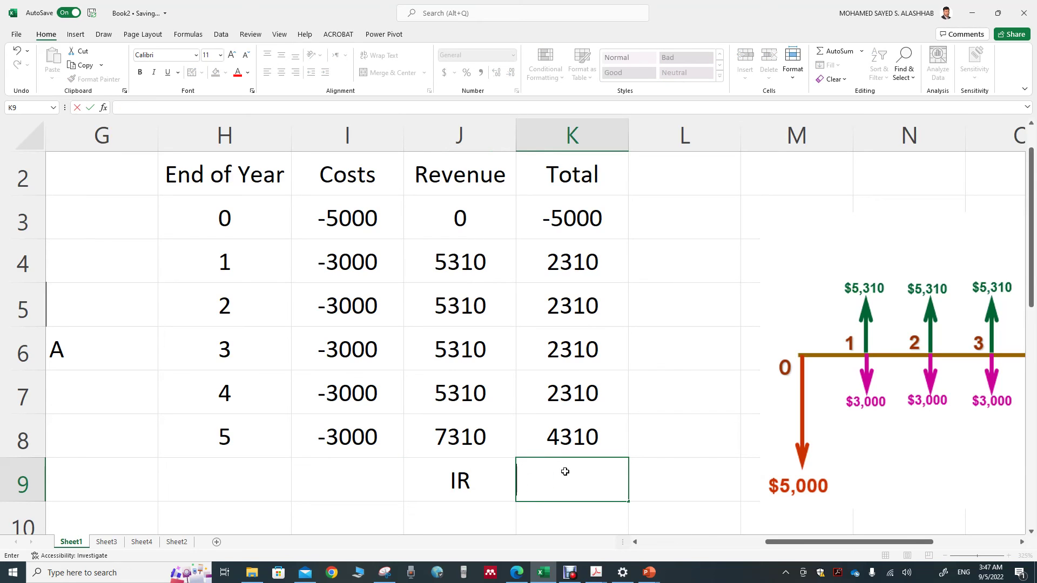
text(=I)
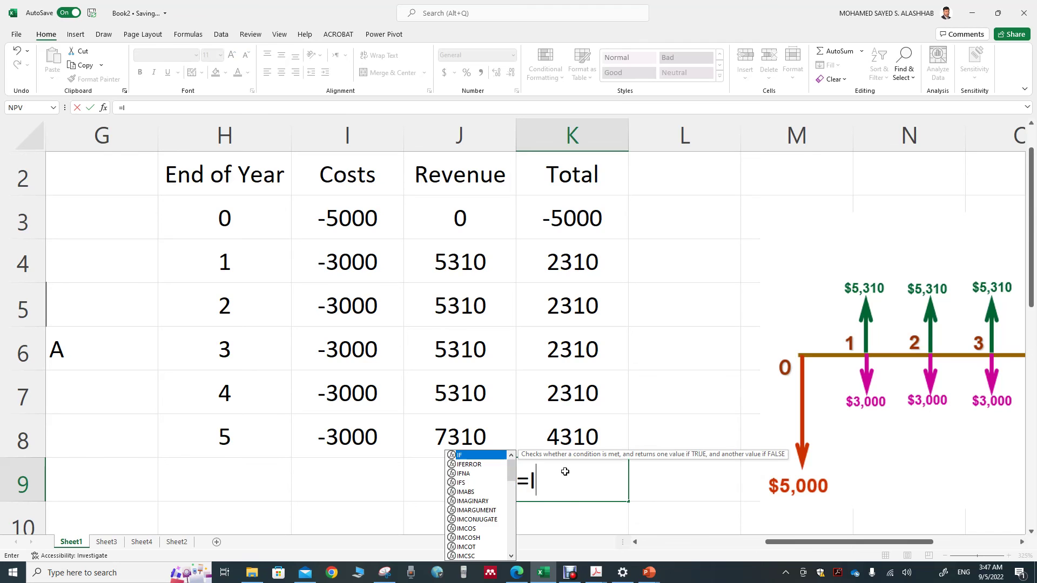
text(RR)
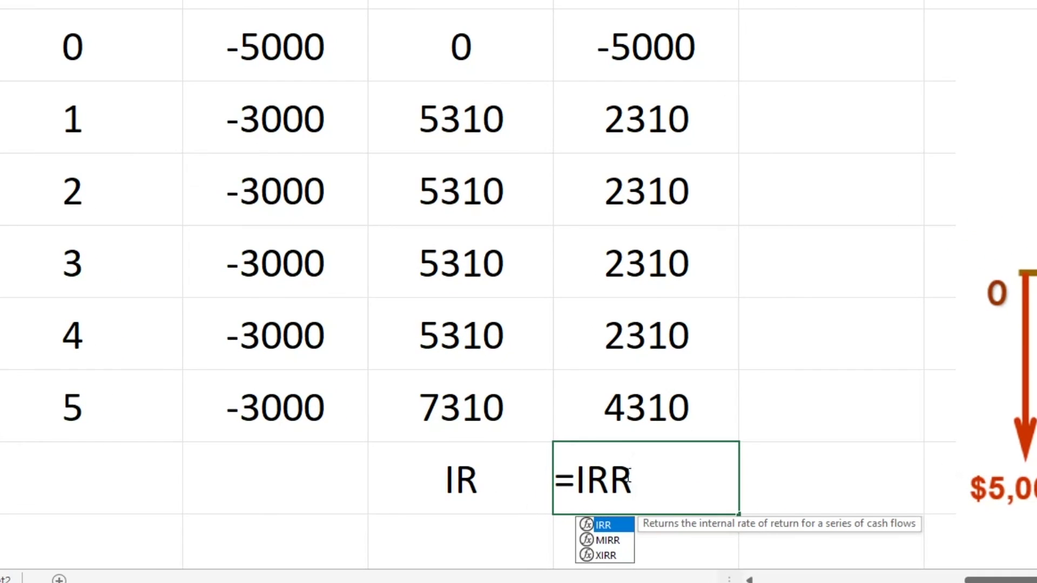
double_click(575, 517)
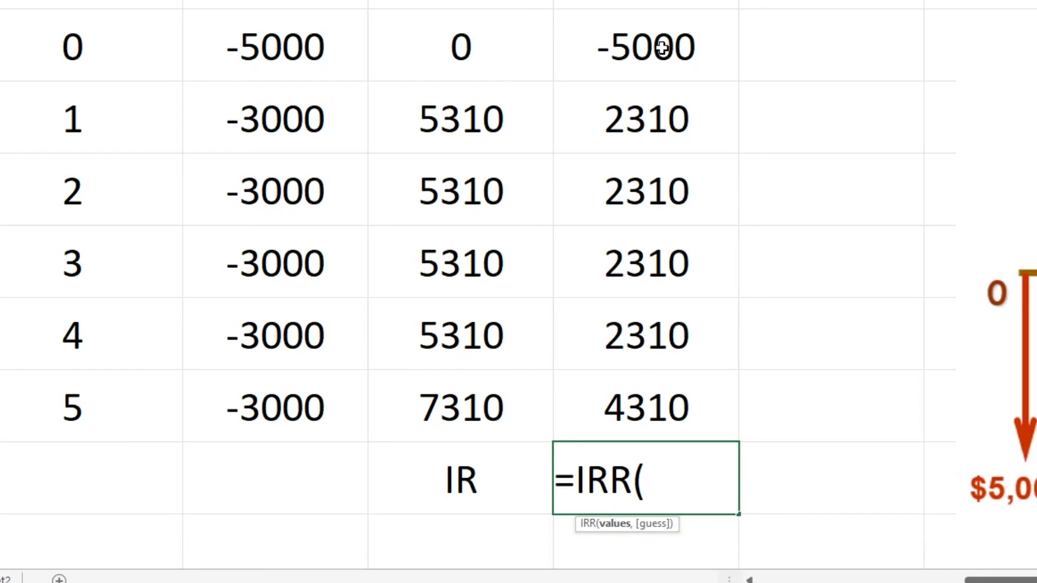
drag(662, 49, 653, 213)
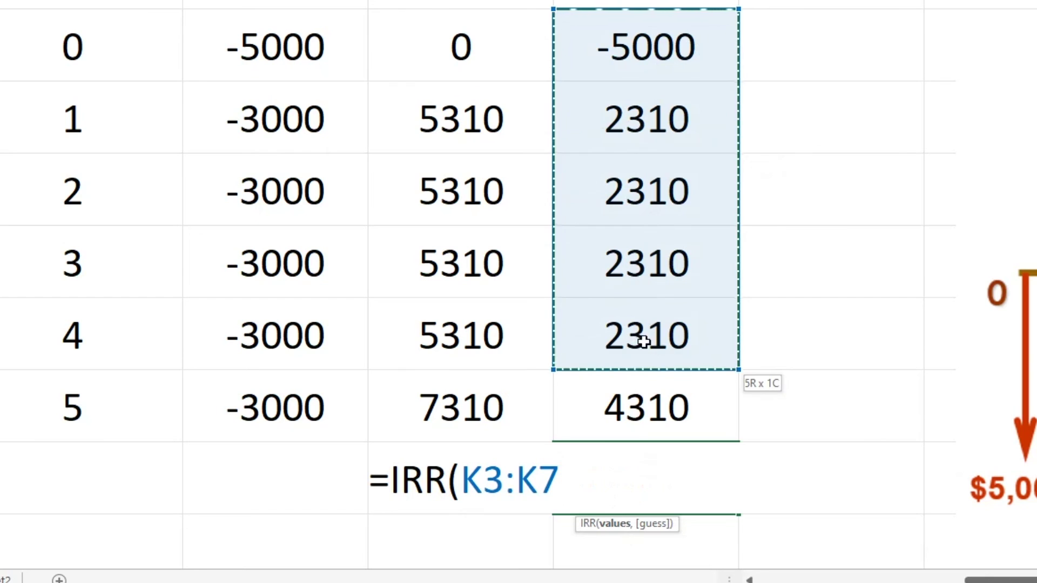
drag(653, 213, 646, 387)
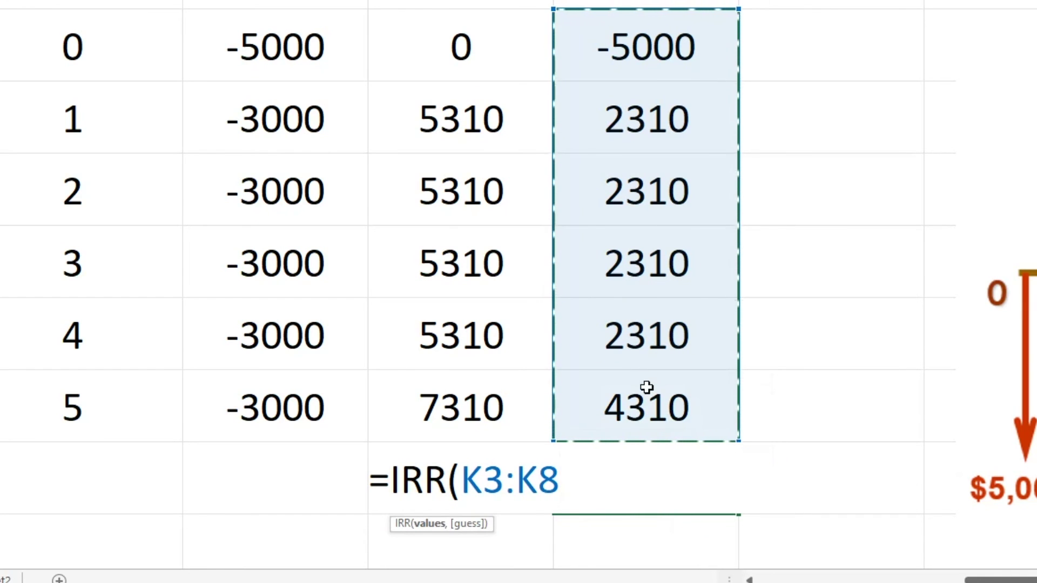
key(Return)
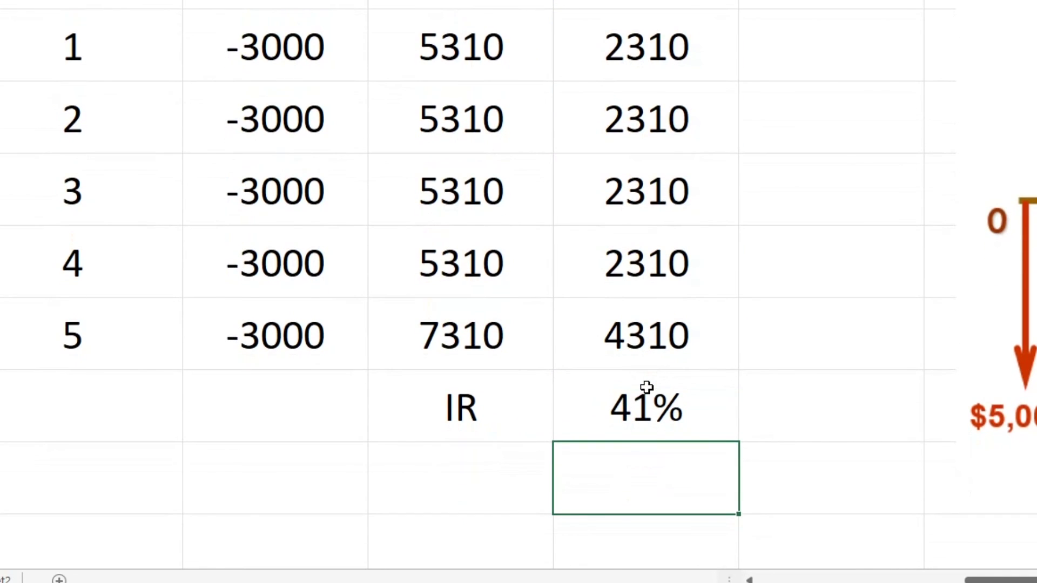
click(629, 402)
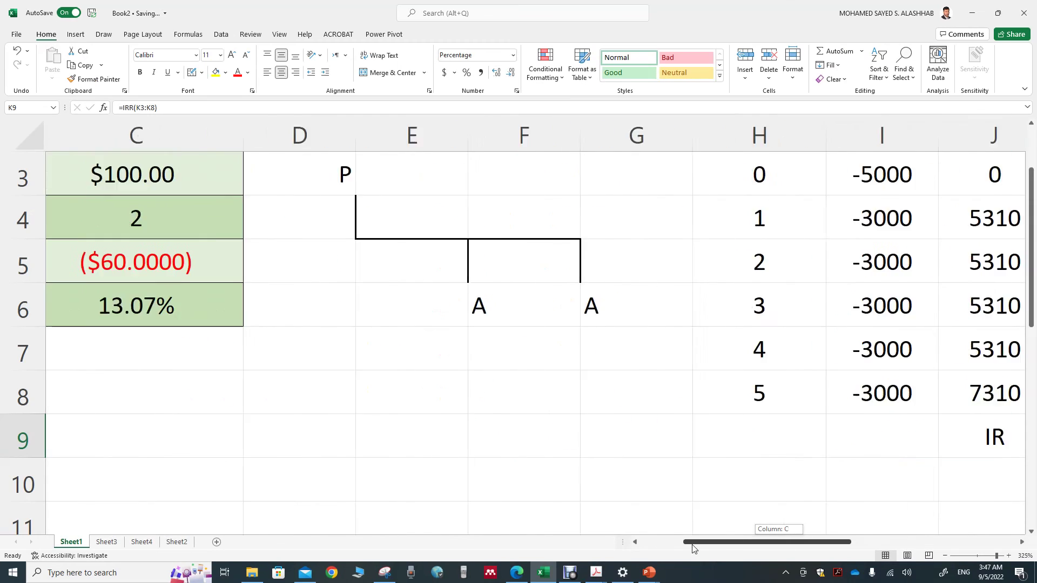
Return to the top of the sheet and select the RATE (B1) and IRR (C1) headings
scroll(616, 530, left, 2)
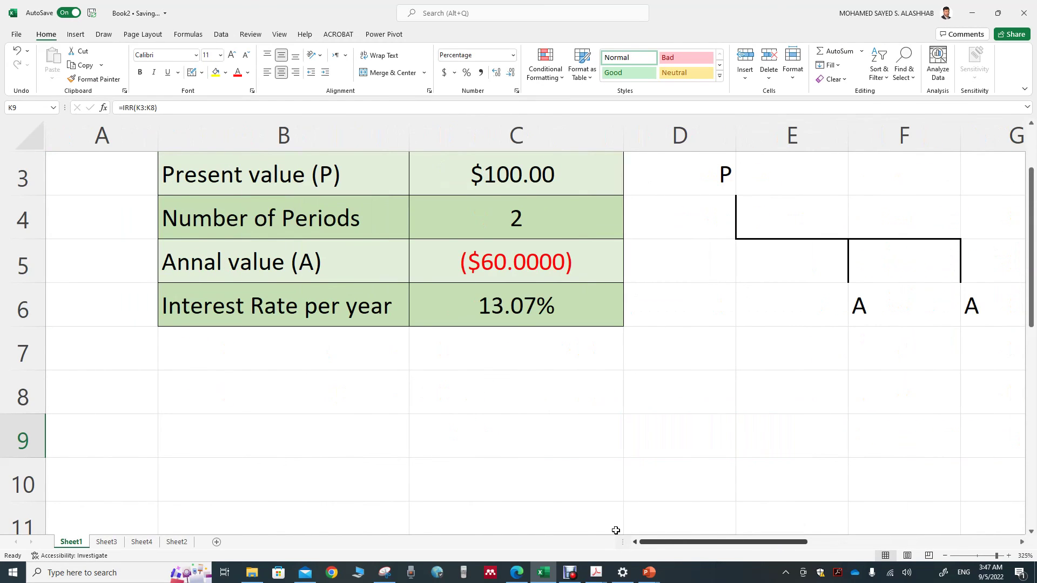
scroll(616, 530, up, 1)
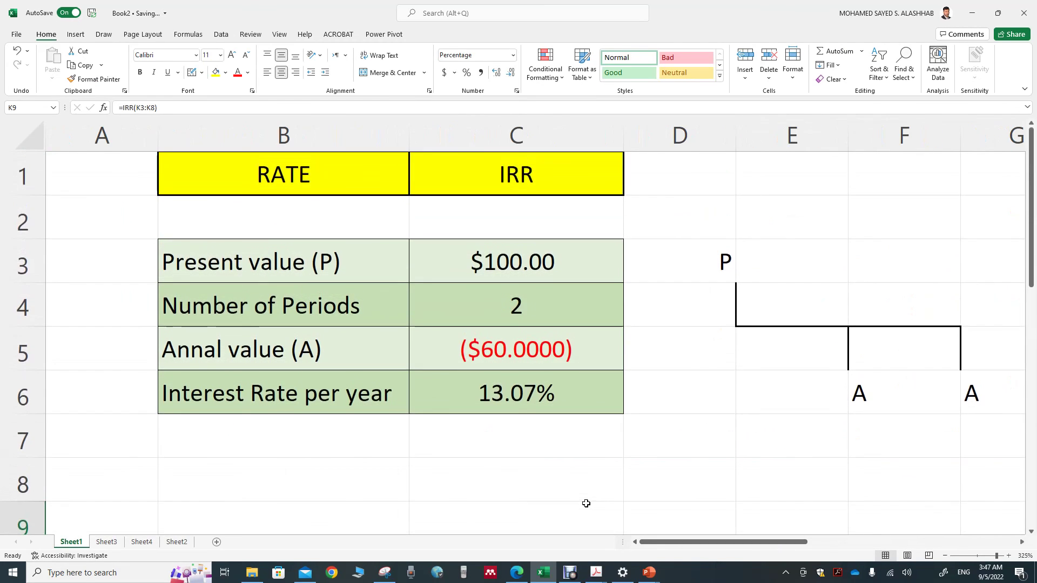
click(484, 176)
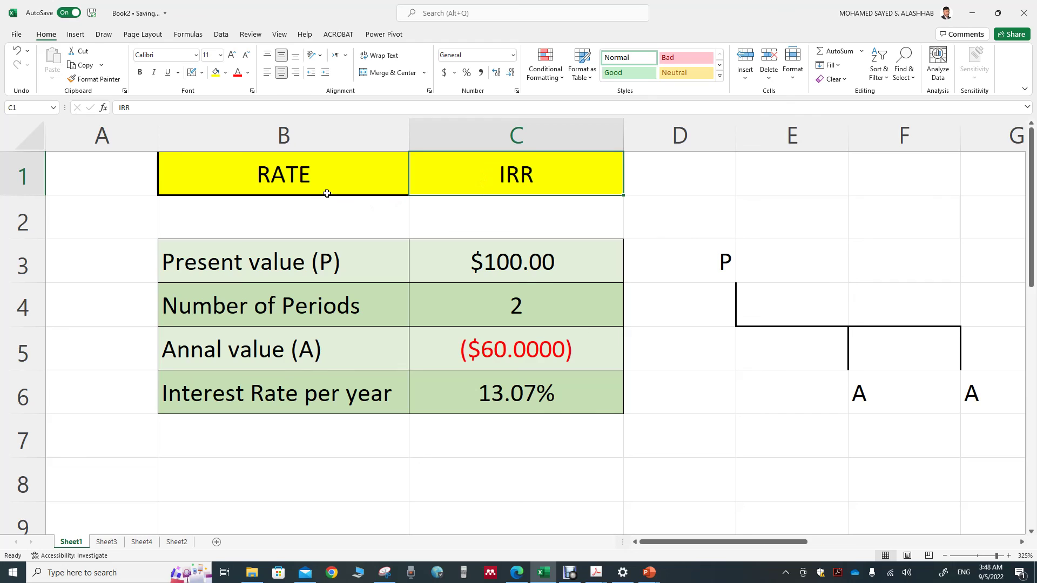
click(331, 177)
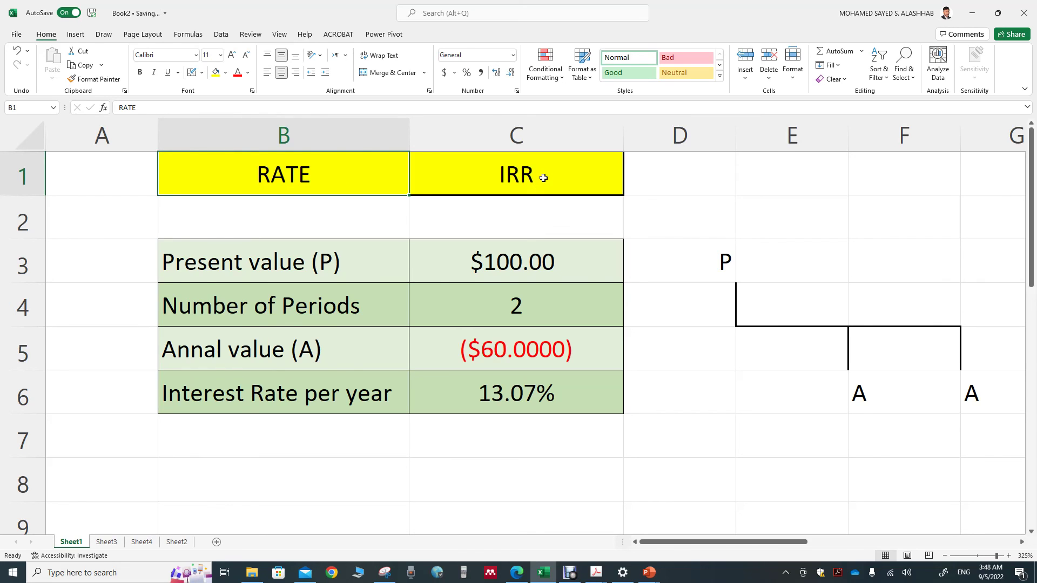
click(543, 177)
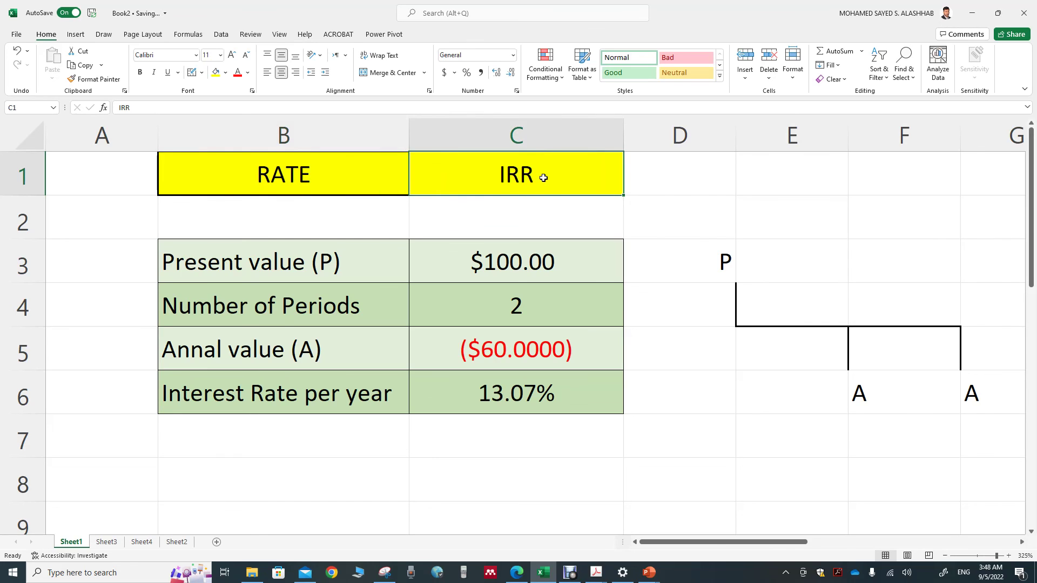